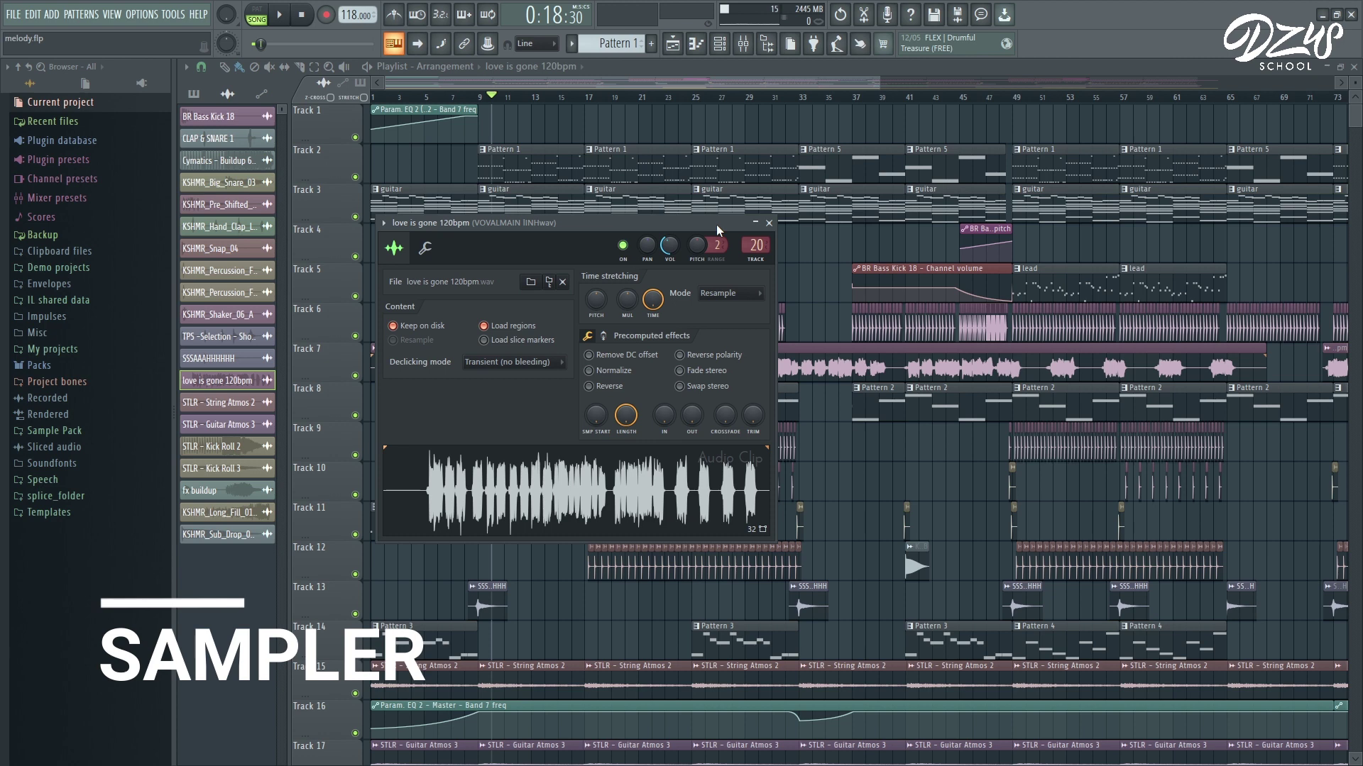
Step: Set the time stretching mode of the "love is gone 120bpm" vocal clip to Stretch Pro
left_click_drag(717, 224, 792, 254)
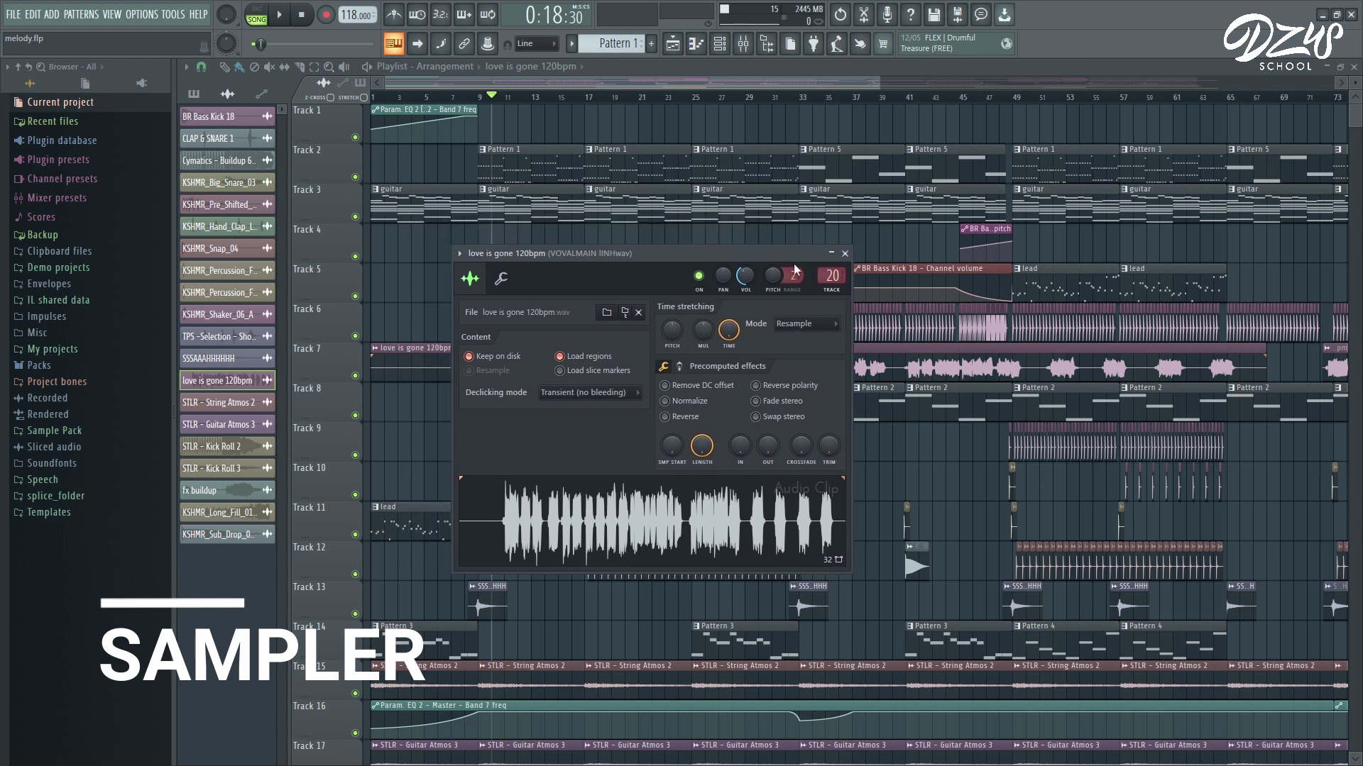
left_click(793, 328)
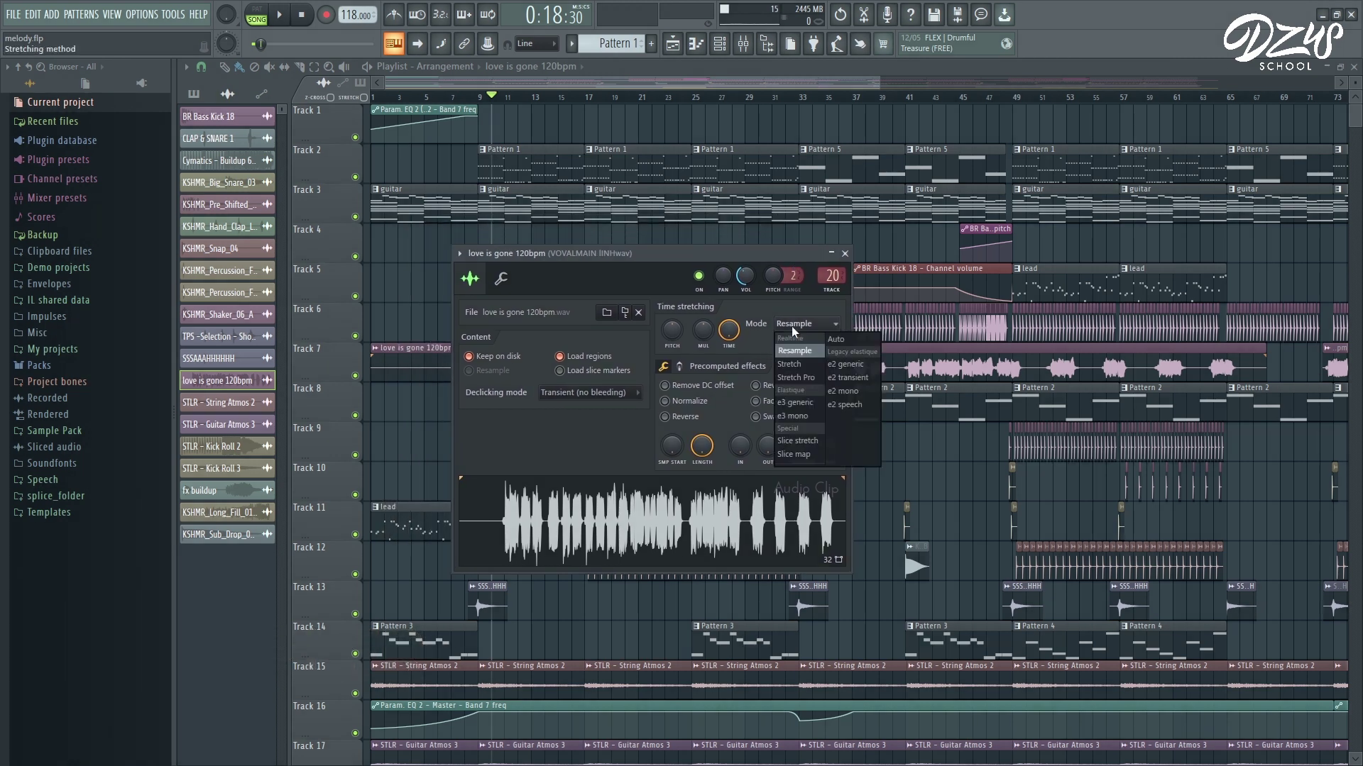
left_click(812, 373)
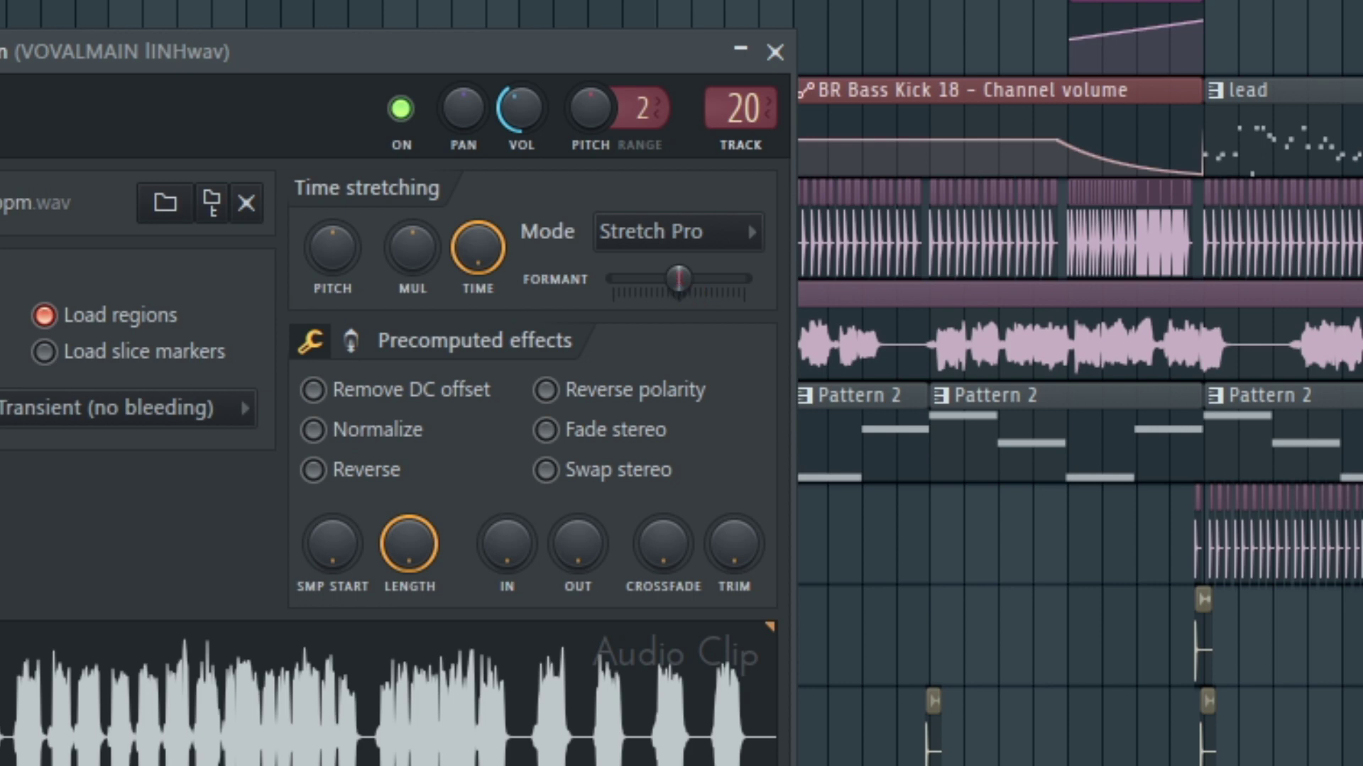
Step: Try lowering the vocal clip's formant to the minimum, reset it to centre, and put the sampler window away
left_click_drag(679, 279, 612, 279)
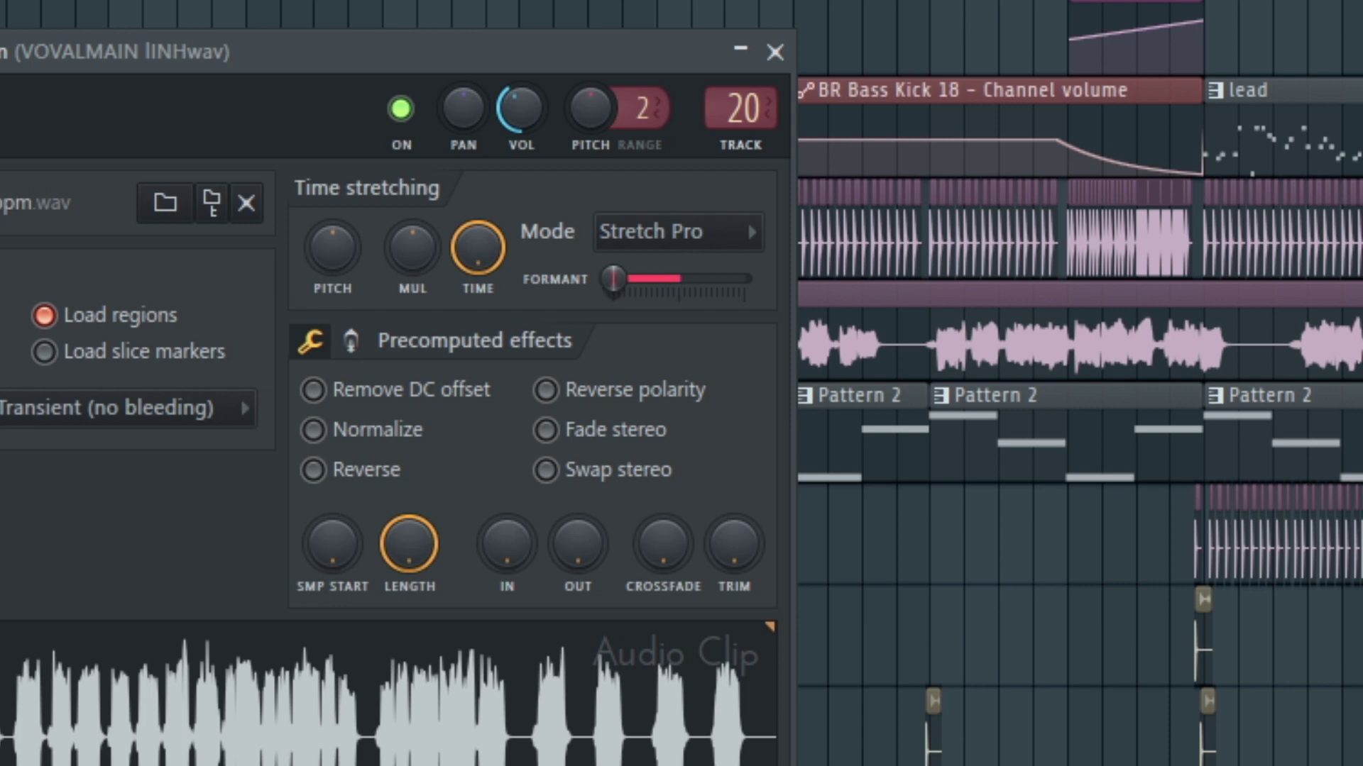
right_click(639, 282)
left_click(646, 297)
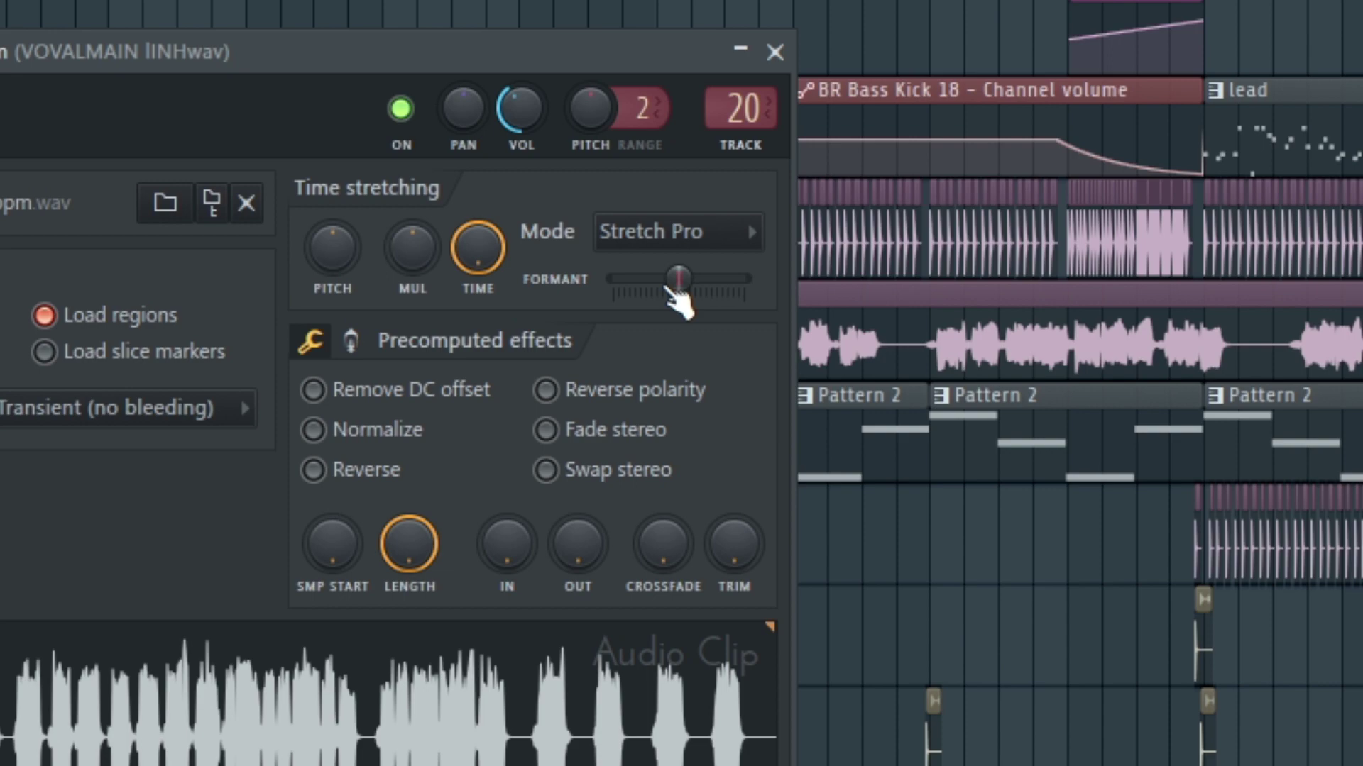
left_click(741, 50)
key("p")
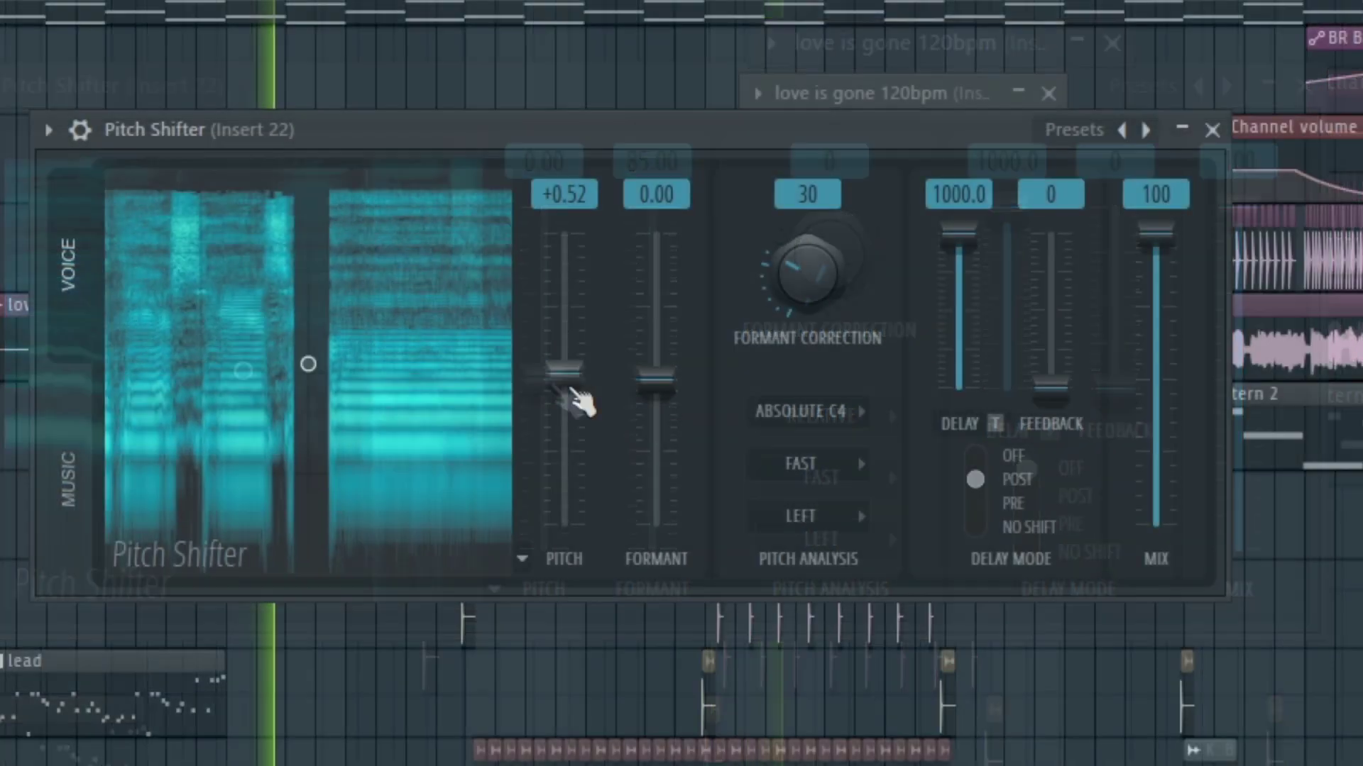
Step: Adjust the pitch, the voice/music balance and the formant correction of the Pitch Shifter on Insert 22
left_click_drag(572, 389, 572, 372)
left_click_drag(308, 339, 307, 377)
left_click_drag(807, 280, 807, 252)
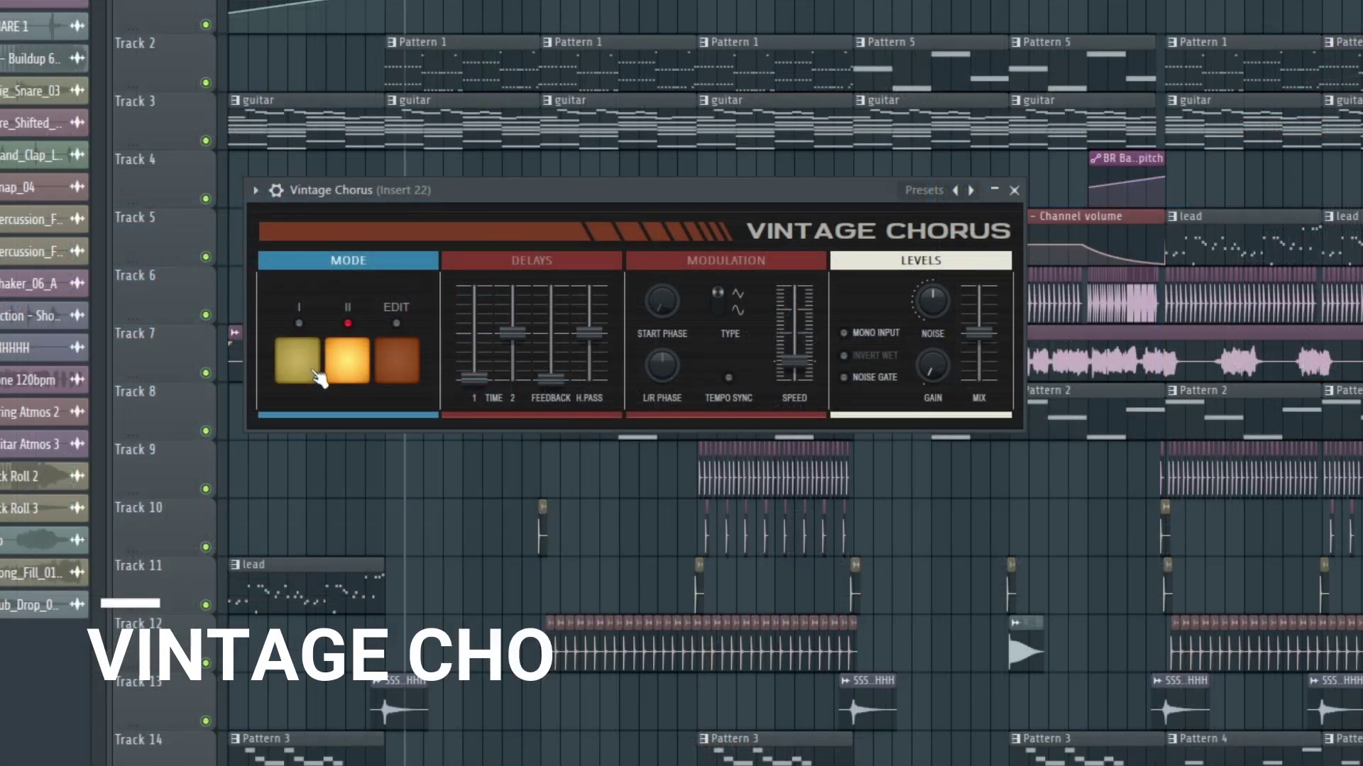
Step: Try modes II and I of the Vintage Chorus on Insert 22 and set it to Edit mode
left_click(396, 369)
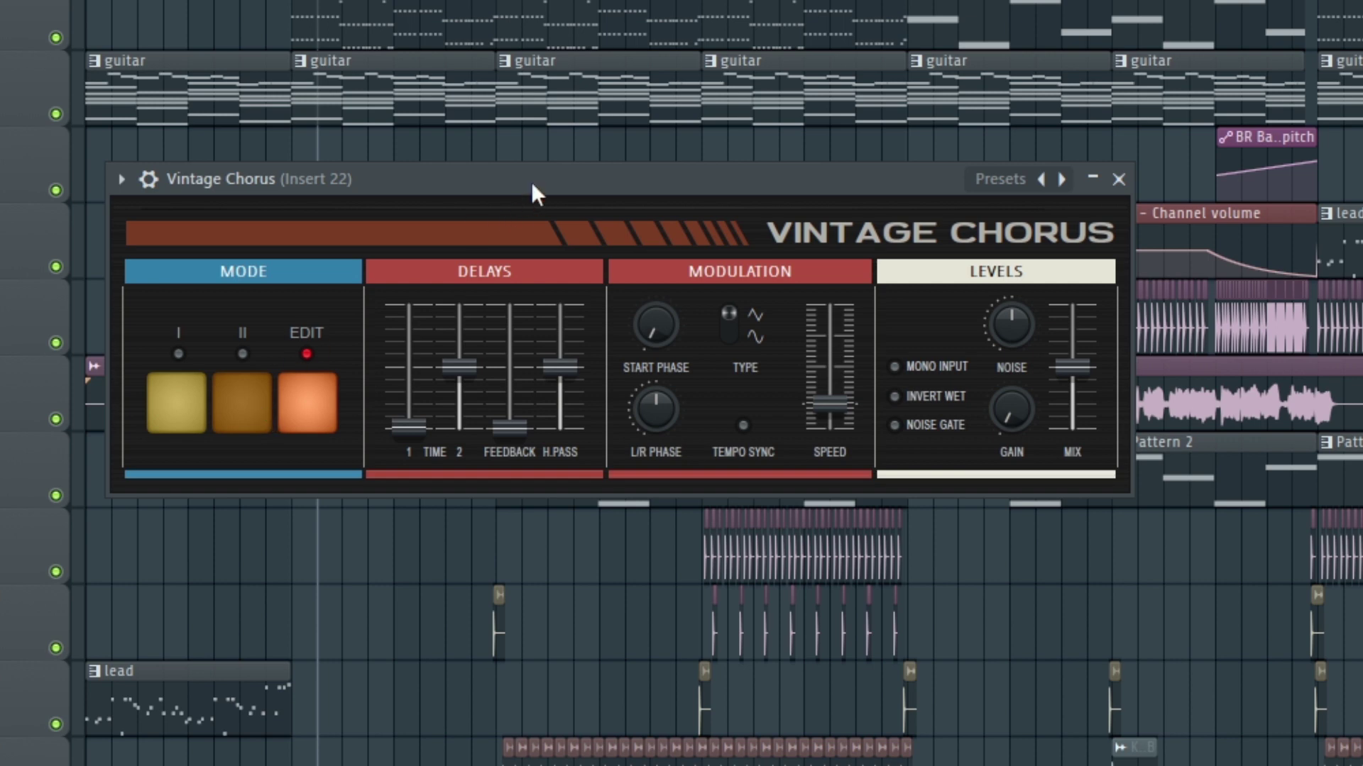
left_click(267, 426)
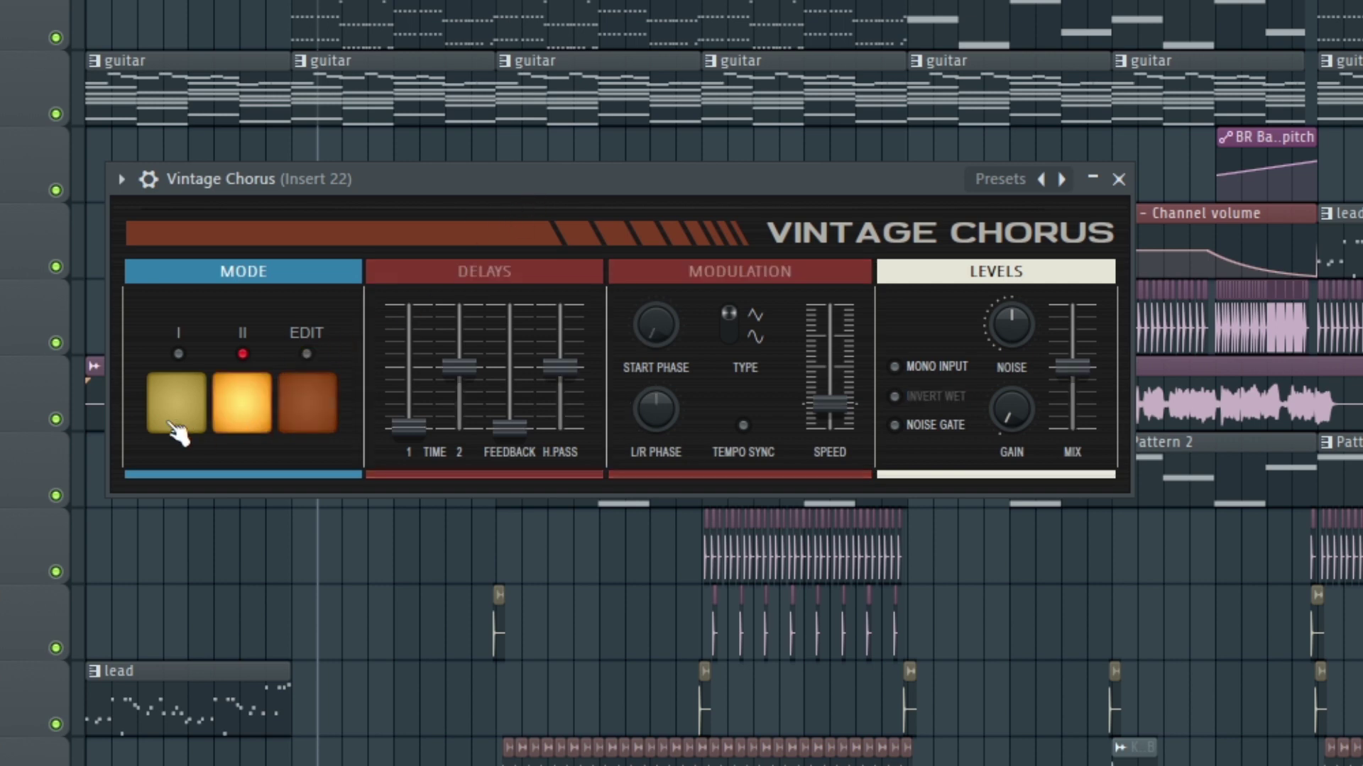
left_click(182, 435)
left_click(303, 412)
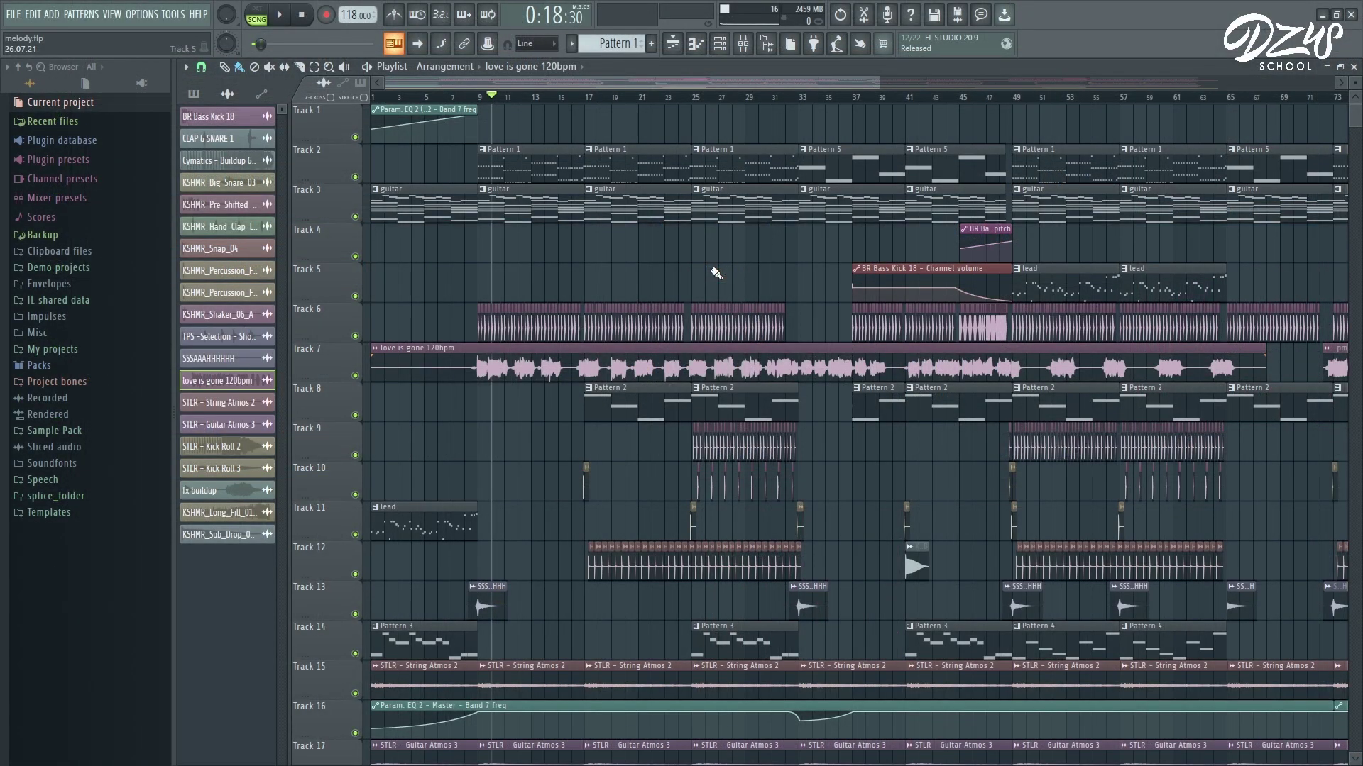
Step: Replace the BR Bass Kick 18 sample with the DL Breaker loop from the Loops pack in the channel rack
scroll(715, 273, "up", 2)
scroll(518, 258, "left", 4)
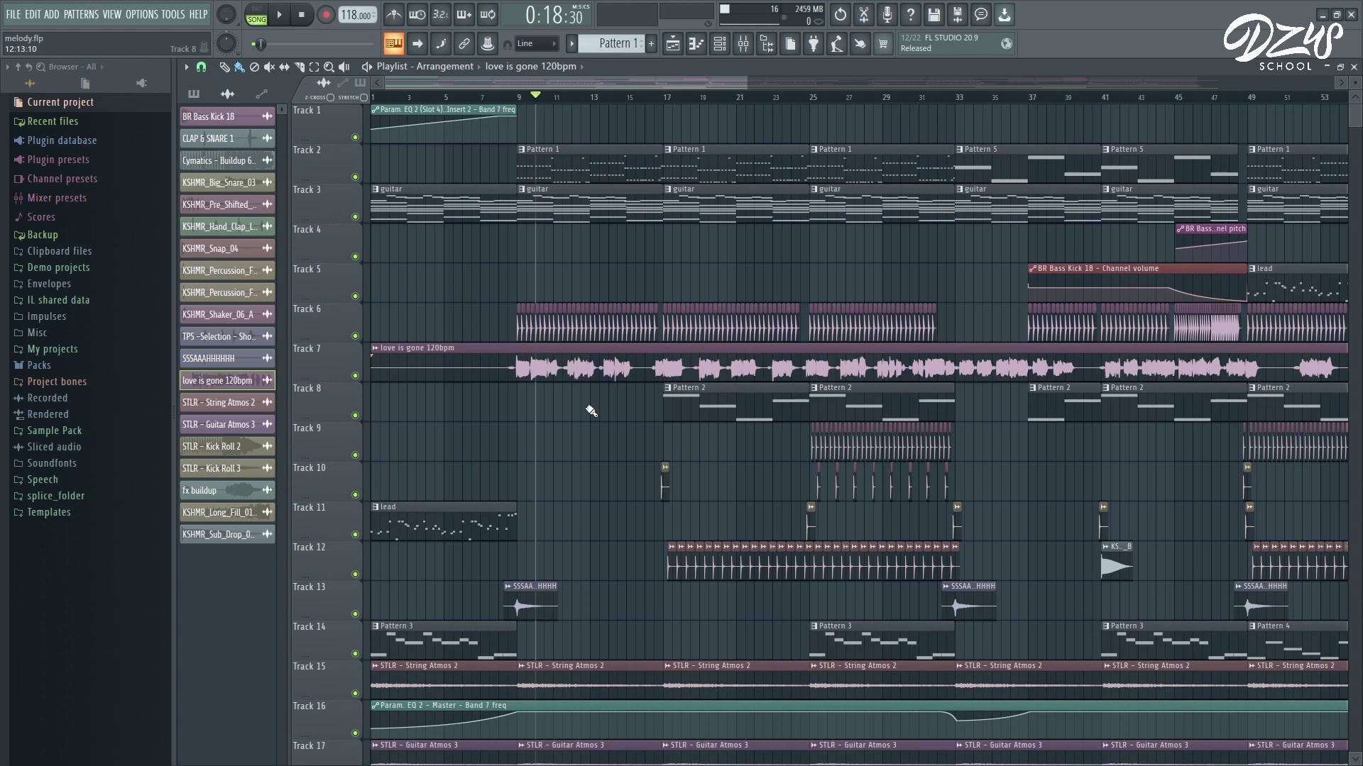
scroll(591, 410, "up", 1)
key("F6")
left_click(39, 365)
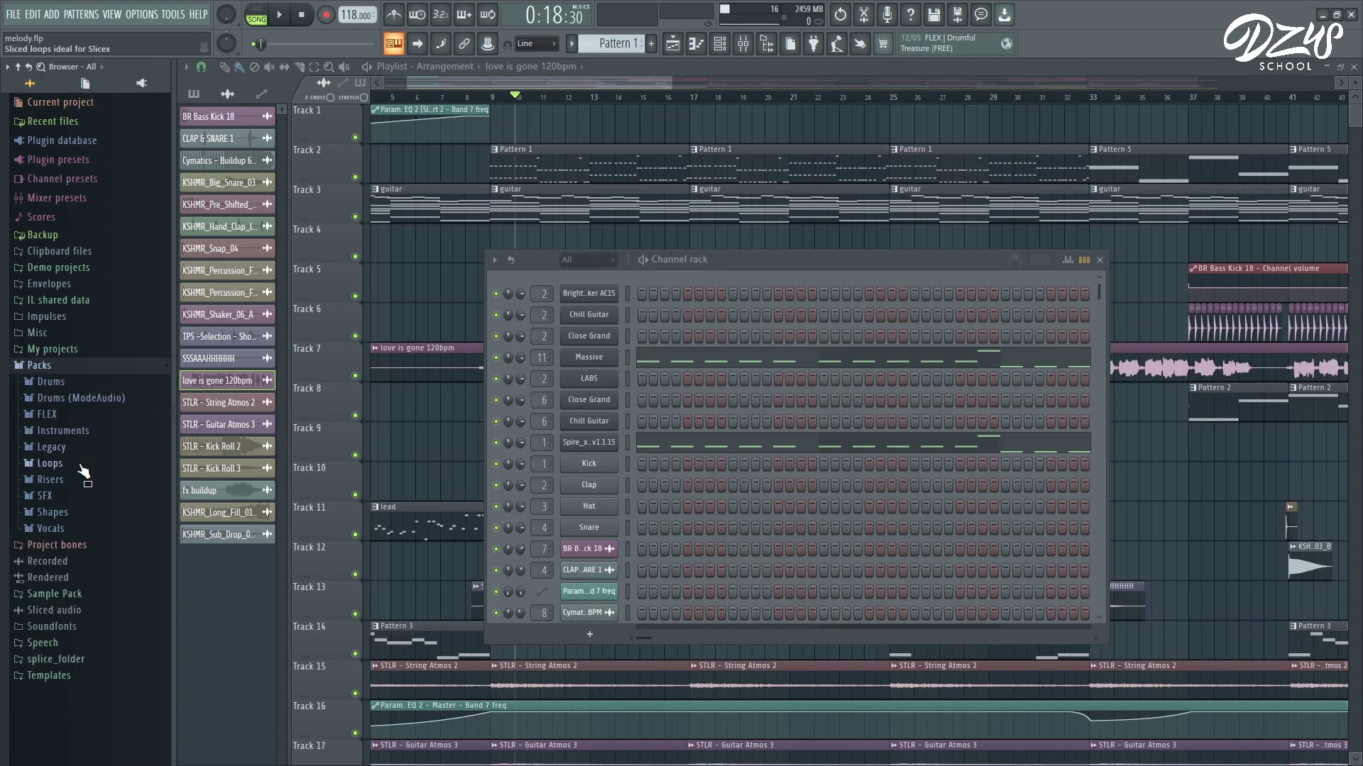
left_click(50, 463)
left_click_drag(89, 482, 674, 421)
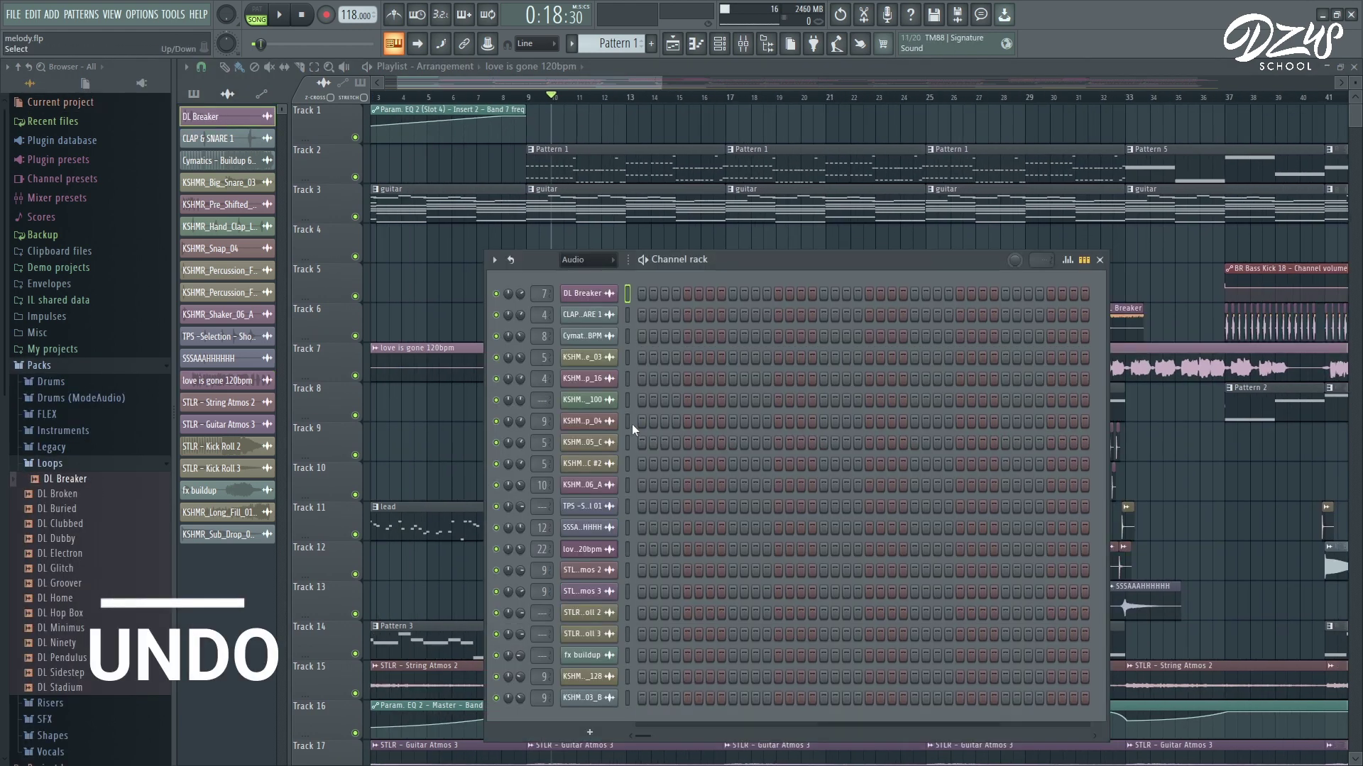
Step: Try the DL Electron, DL Groover, DL Glitch and DL Minimus loops on the KSHMR_Snap_04 channel and undo the replacements
left_click_drag(110, 555, 608, 423)
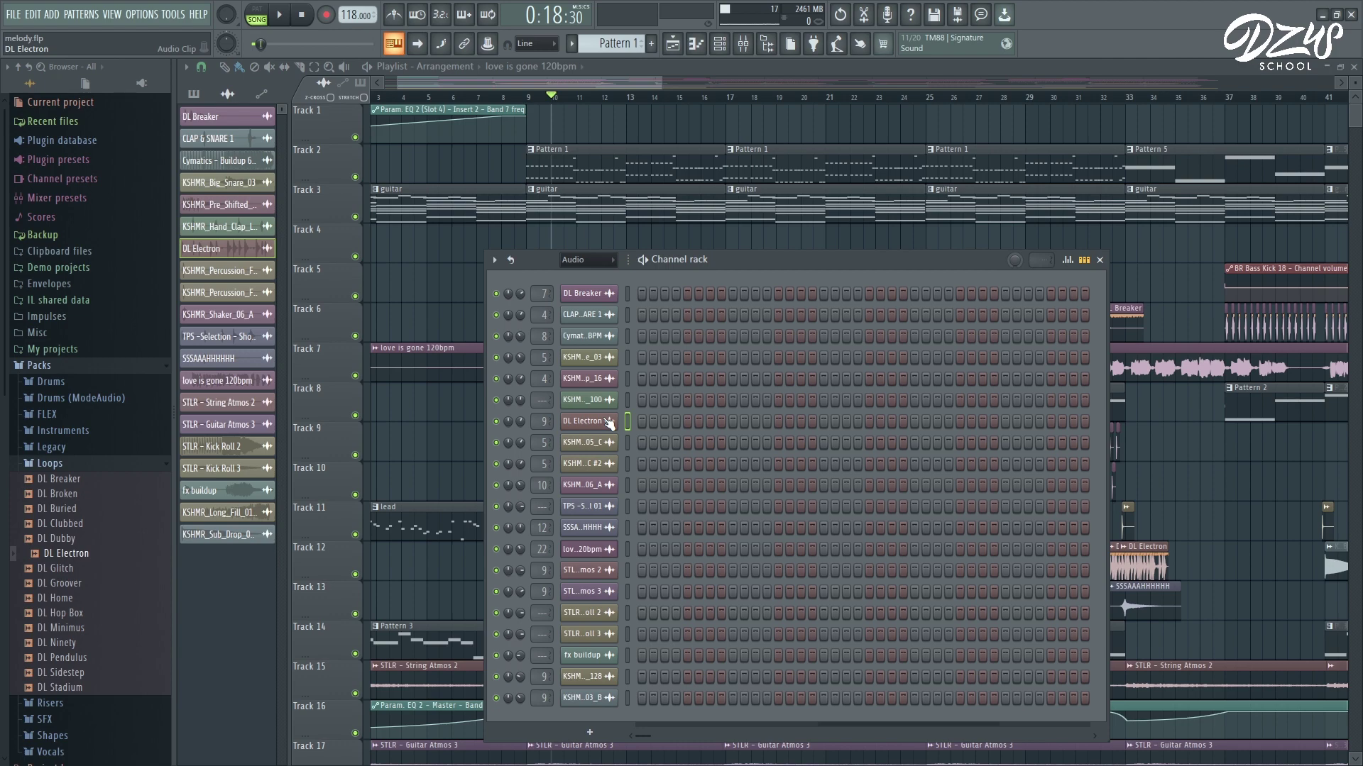
scroll(609, 424, "down", 2)
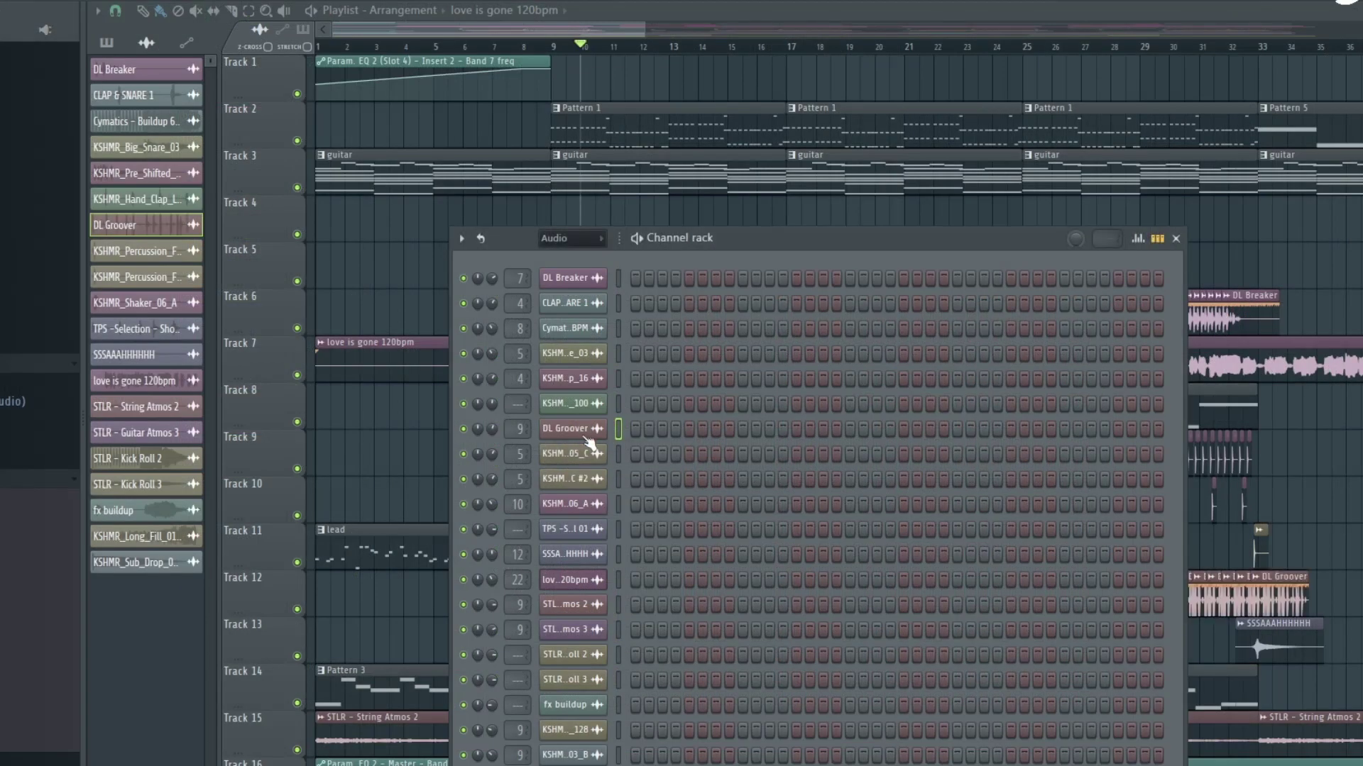
scroll(589, 443, "down", 1)
left_click_drag(28, 582, 564, 430)
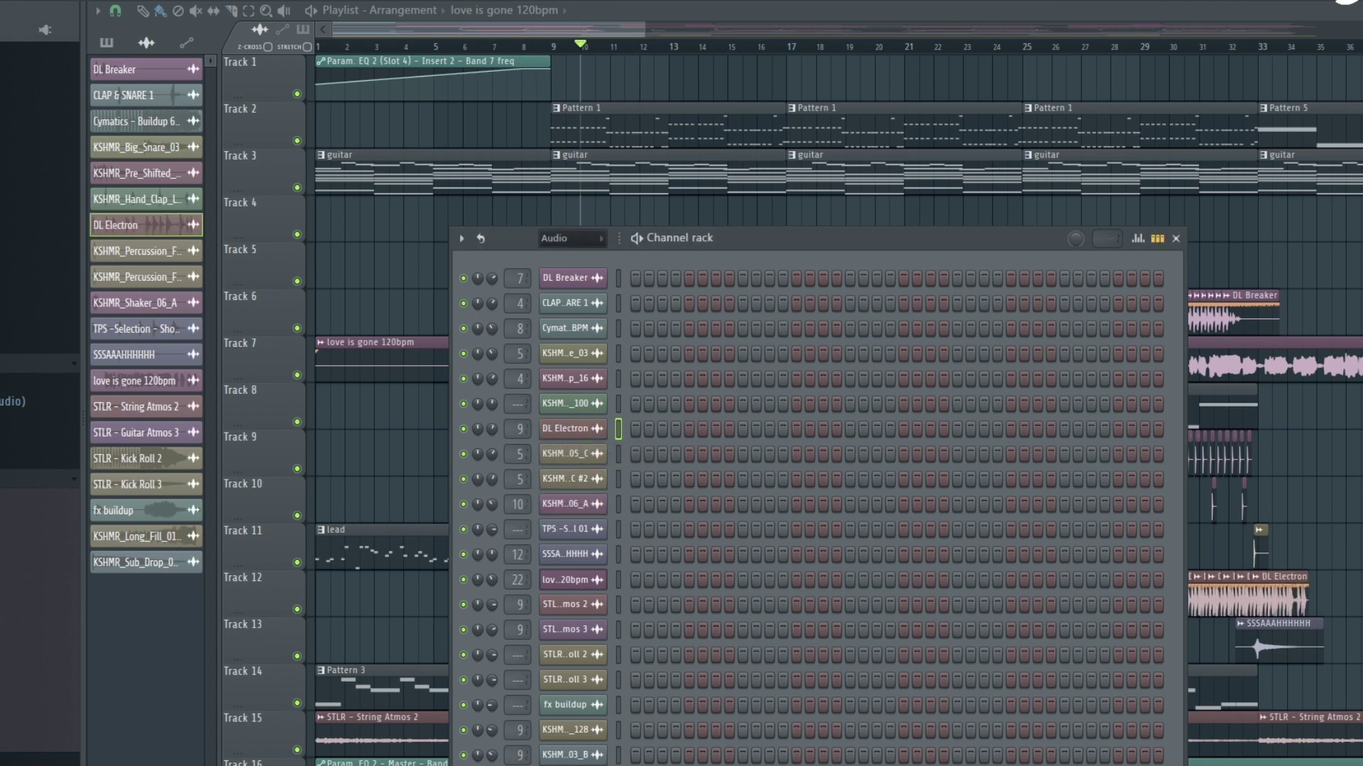
left_click_drag(355, 546, 568, 430)
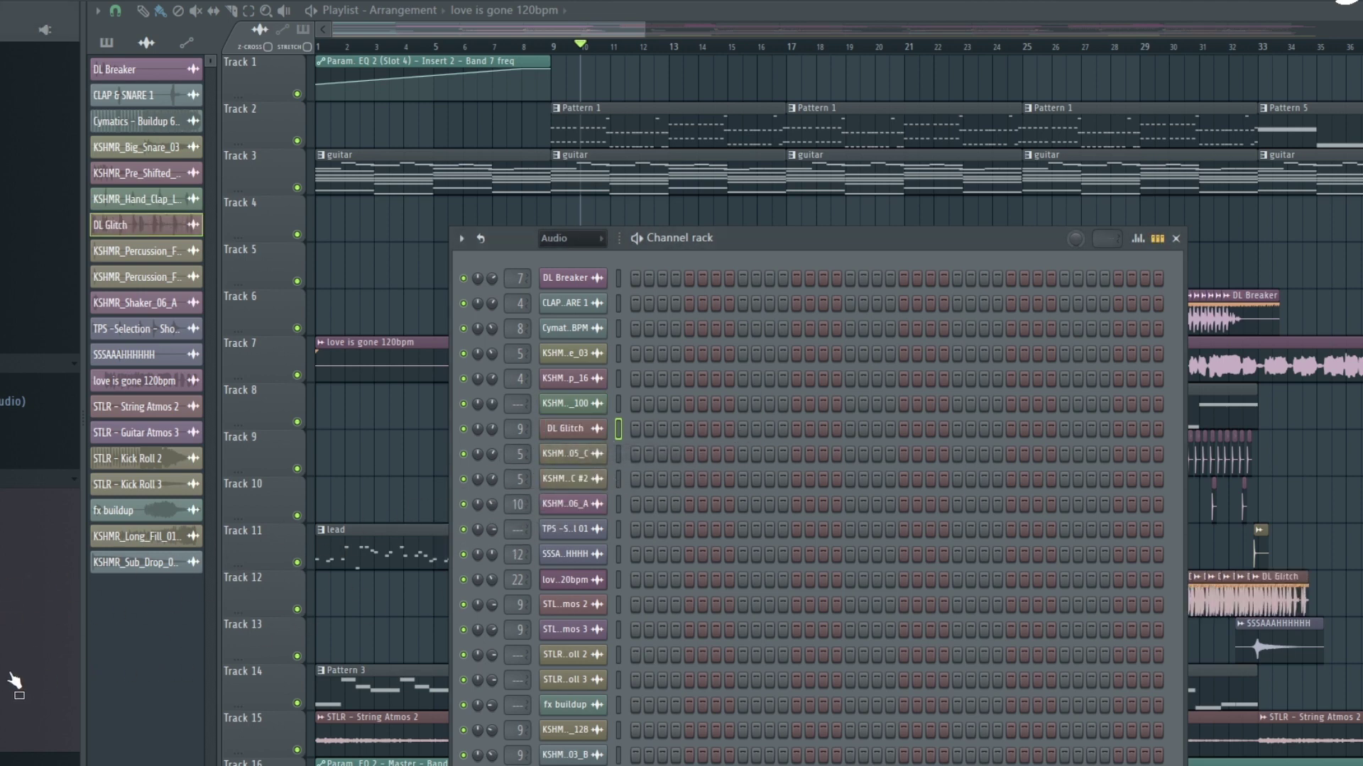
left_click_drag(15, 680, 625, 430)
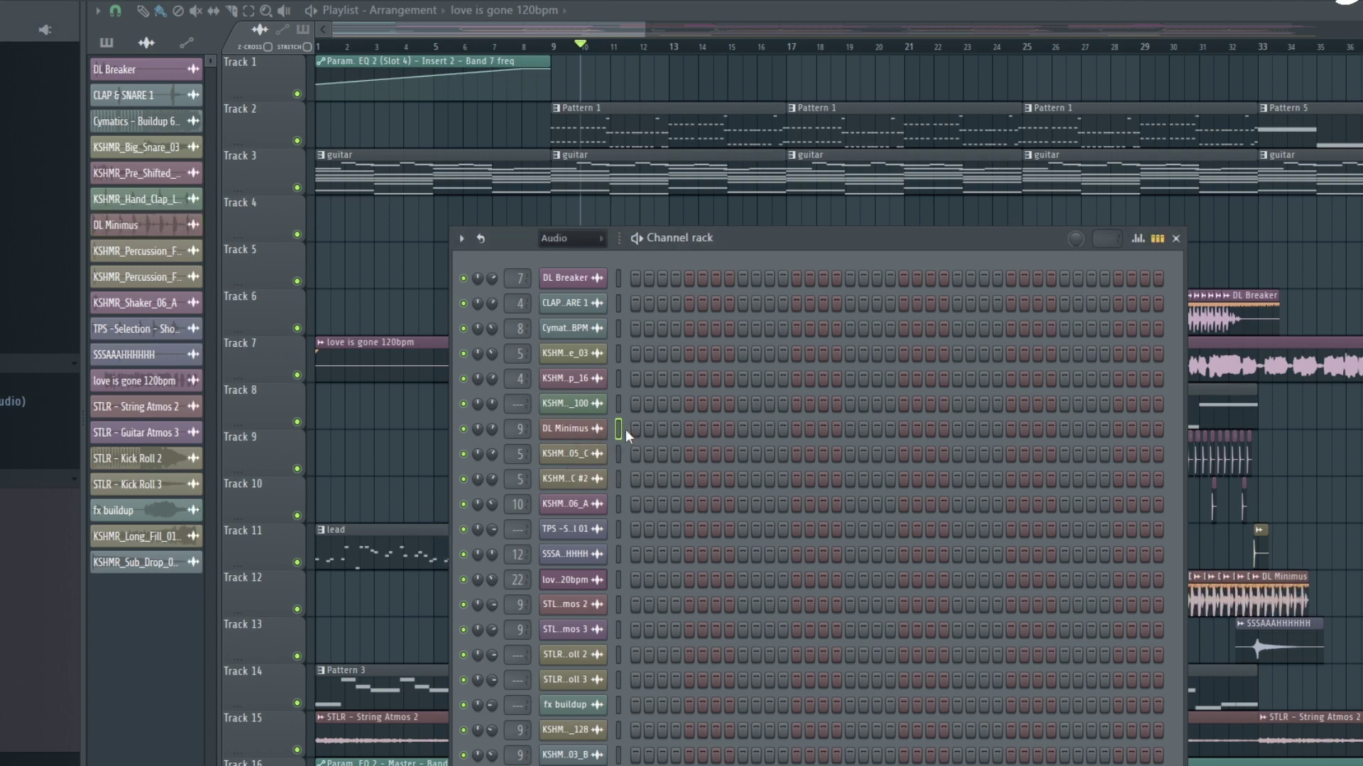
key("ctrl+z")
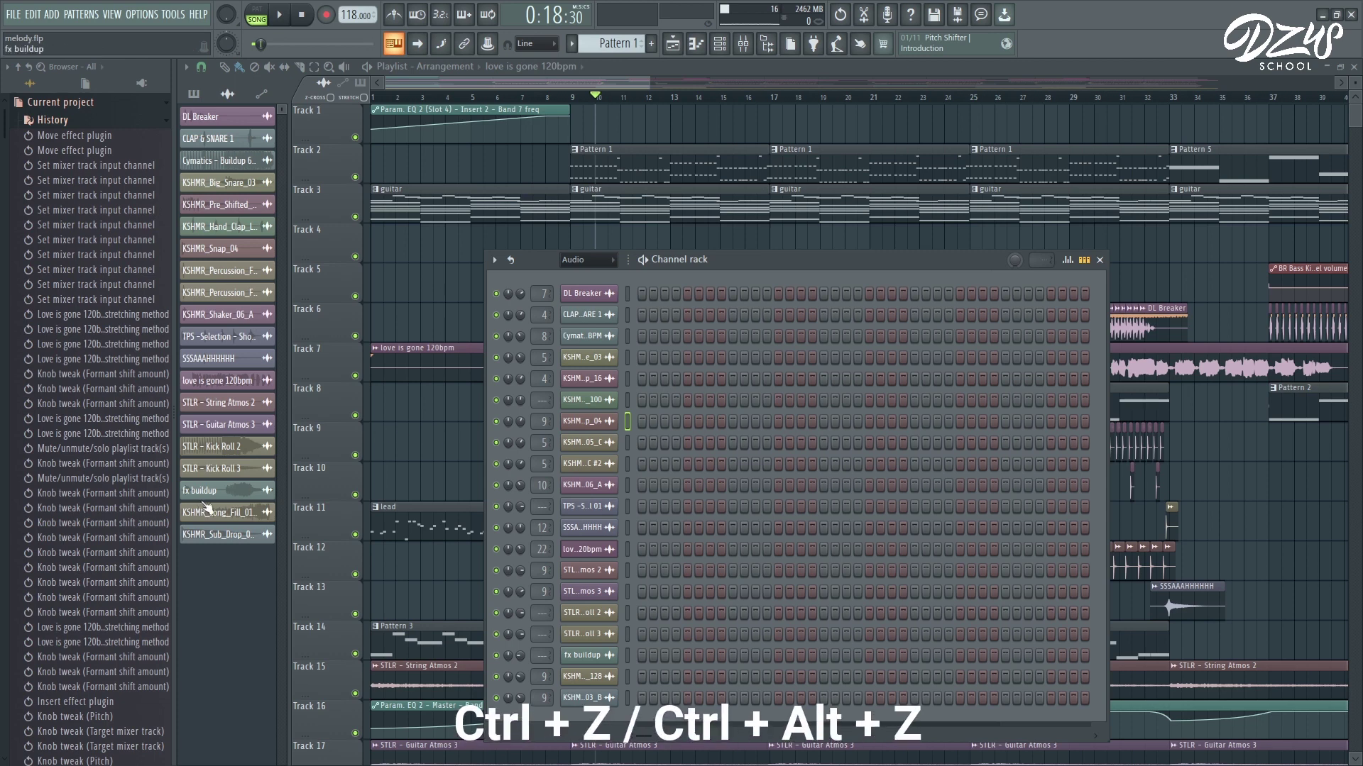
Step: Look through the autosaved project files in the browser's Backup folder
left_click(100, 103)
left_click(100, 235)
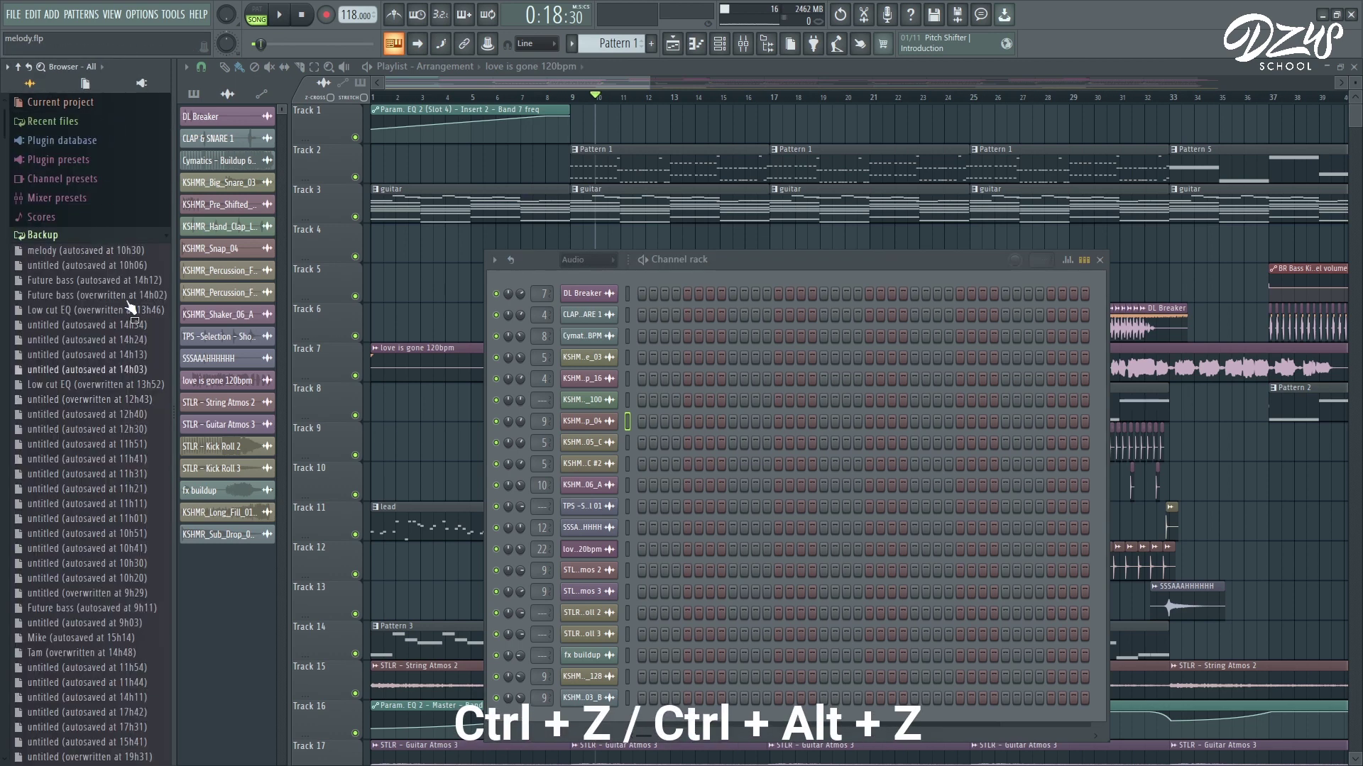
left_click(103, 236)
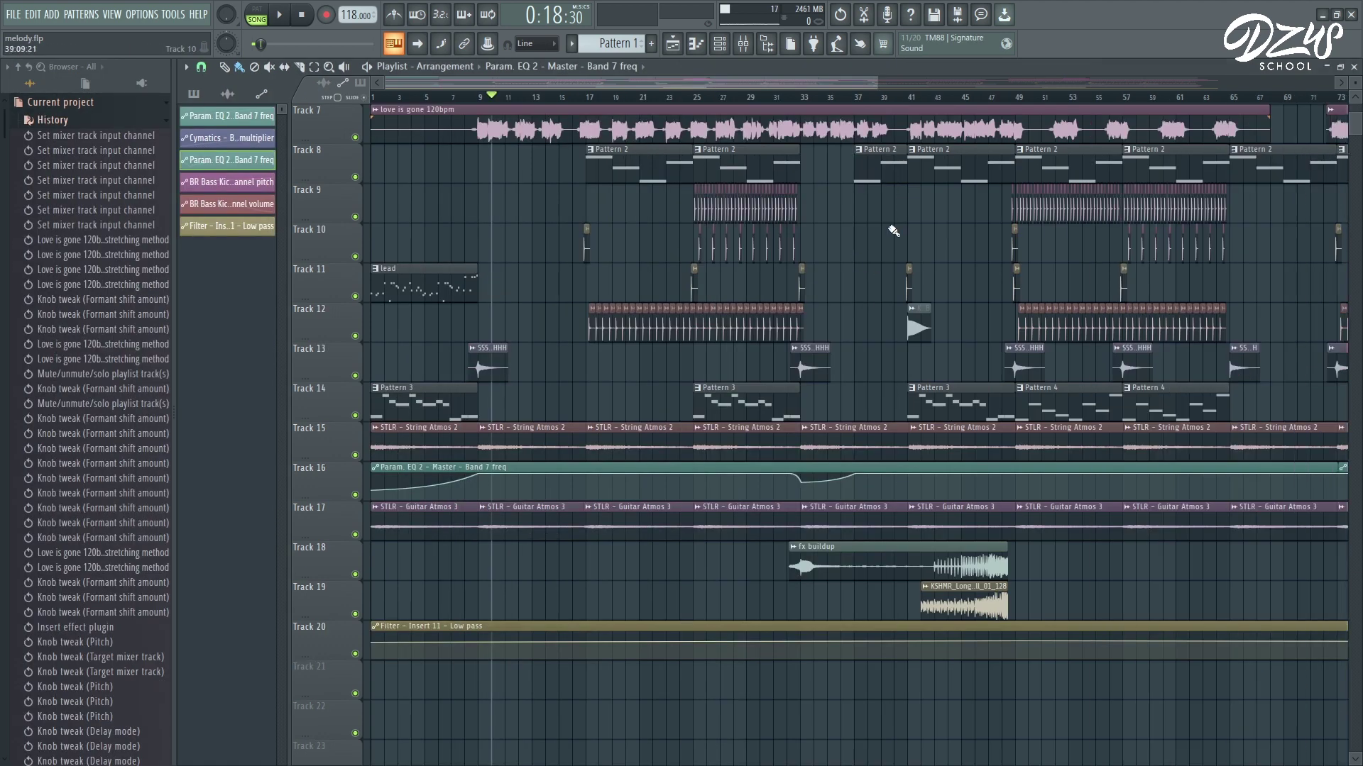
Step: Pick up Pattern 2 from track 8 and place copies of it in the empty areas of tracks 9, 10 and 12
left_click(880, 150)
left_click(873, 202)
left_click(926, 241)
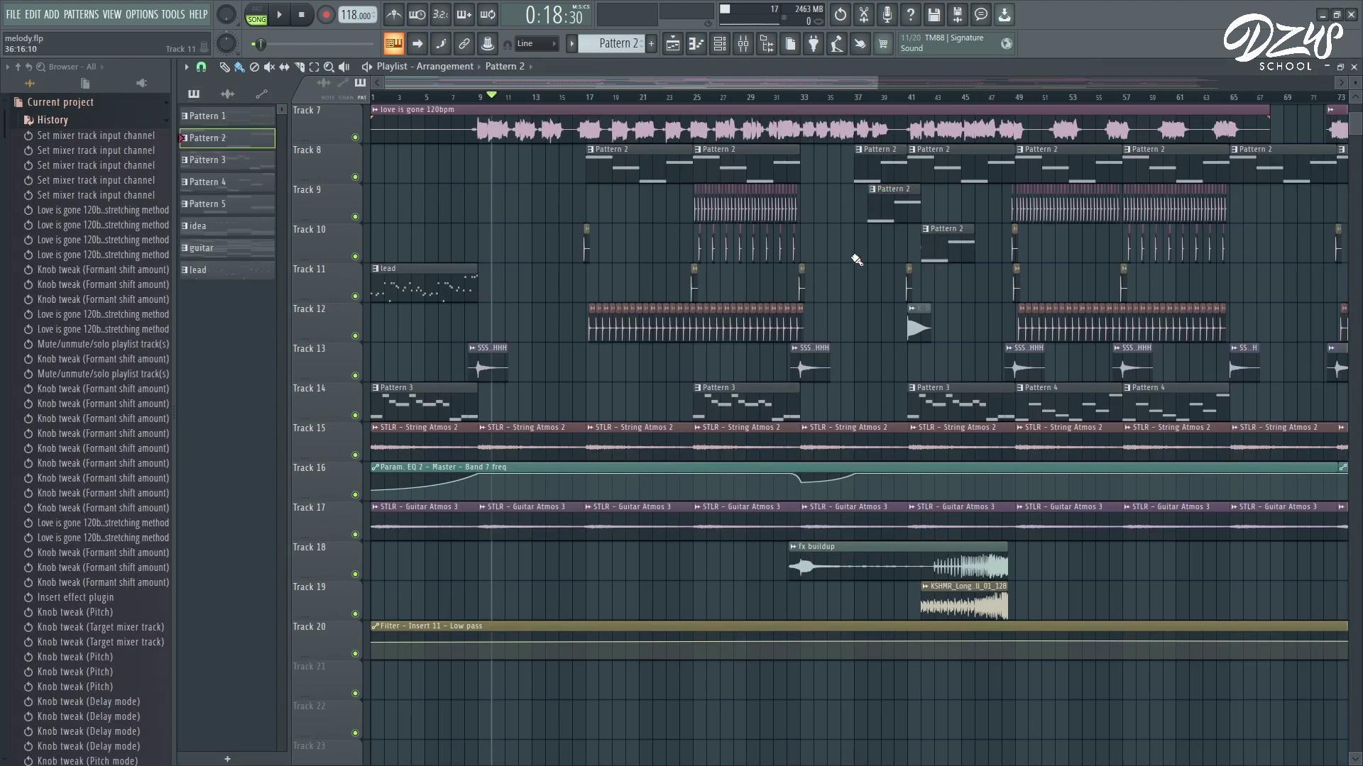
left_click(848, 240)
left_click(844, 333)
Step: Delete the added Pattern 2 copies from tracks 9, 10 and 12
right_click(863, 323)
right_click(866, 248)
right_click(888, 206)
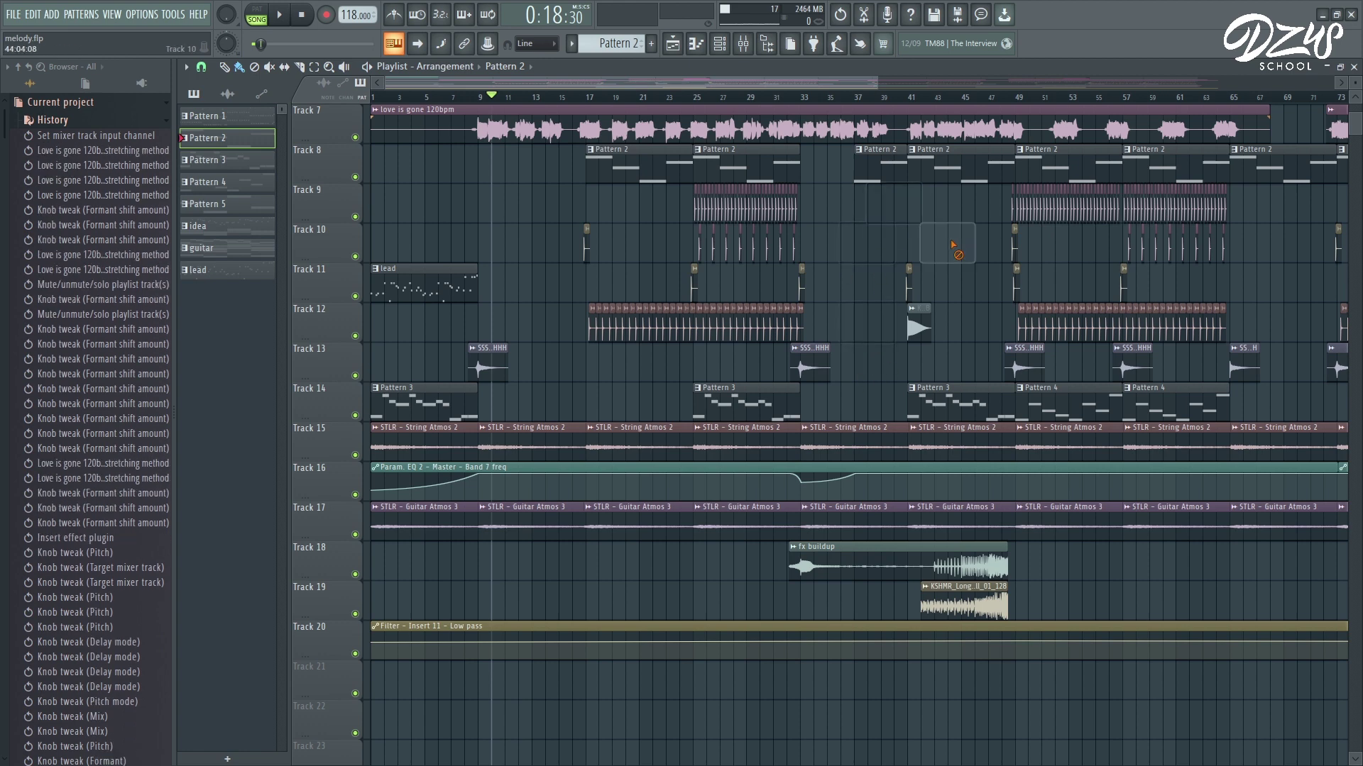
right_click(947, 248)
Step: Delete the Pattern 2 clips on track 8 from bar 37 to 56 and the clips on tracks 9 to 12 around bar 49
right_click(880, 167)
right_click(937, 166)
right_click(1042, 166)
right_click(1040, 202)
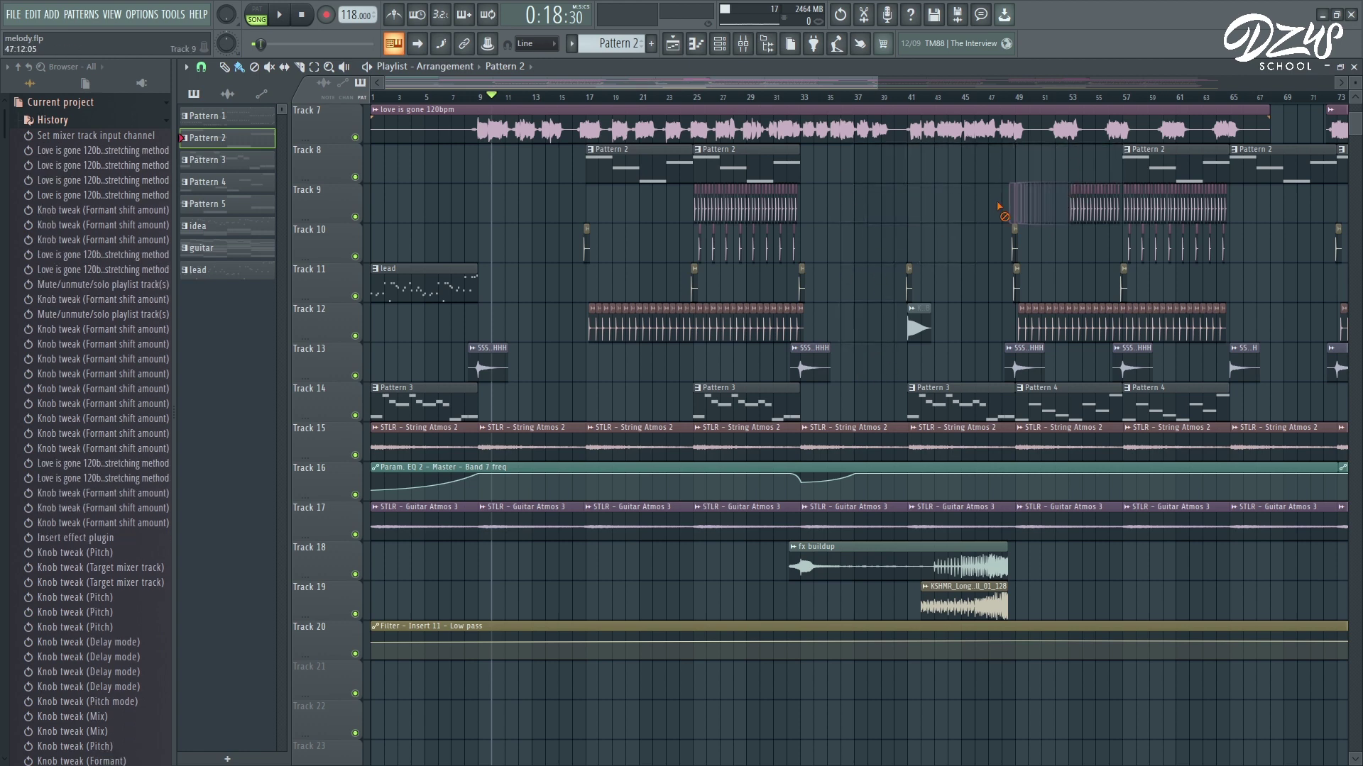
right_click(1015, 245)
right_click(1016, 284)
right_click(1043, 325)
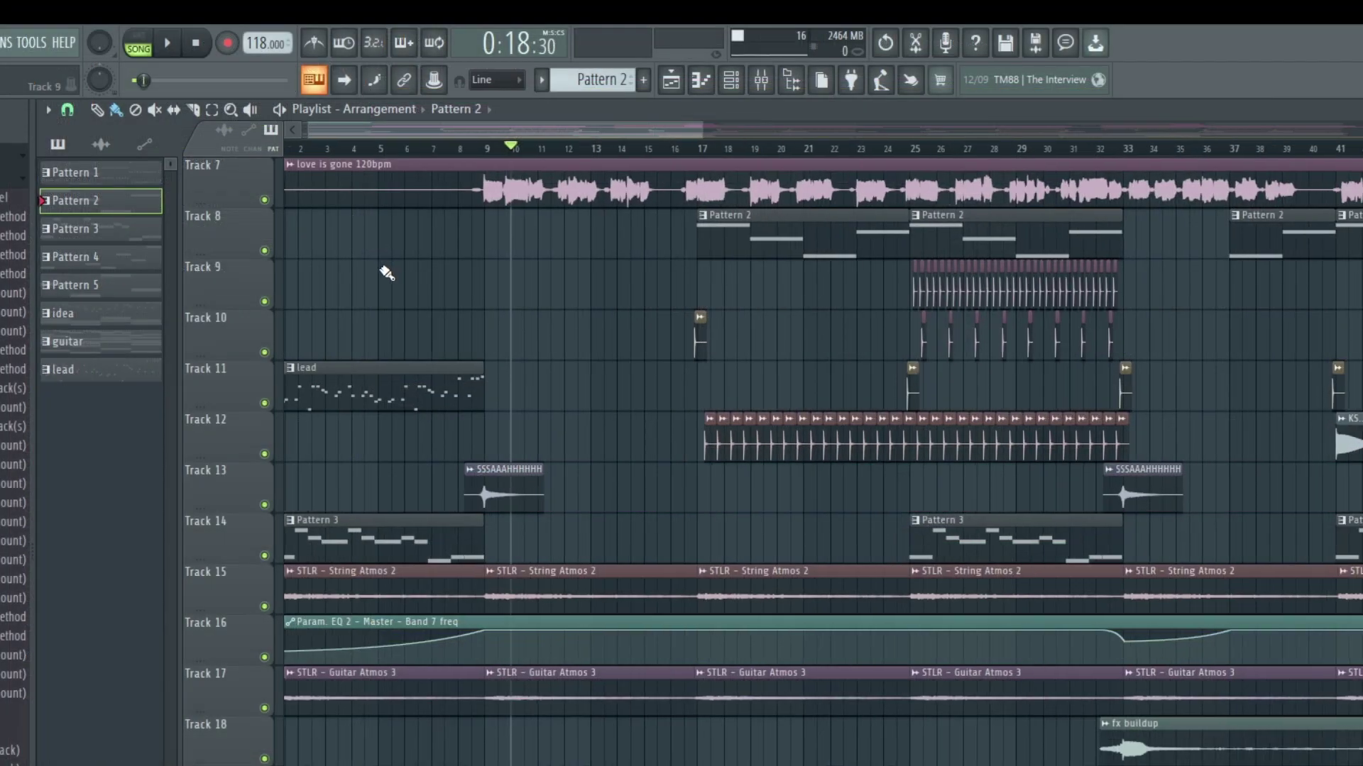
Step: Auto-name the first five playlist tracks after their clips
scroll(389, 277, "up", 6)
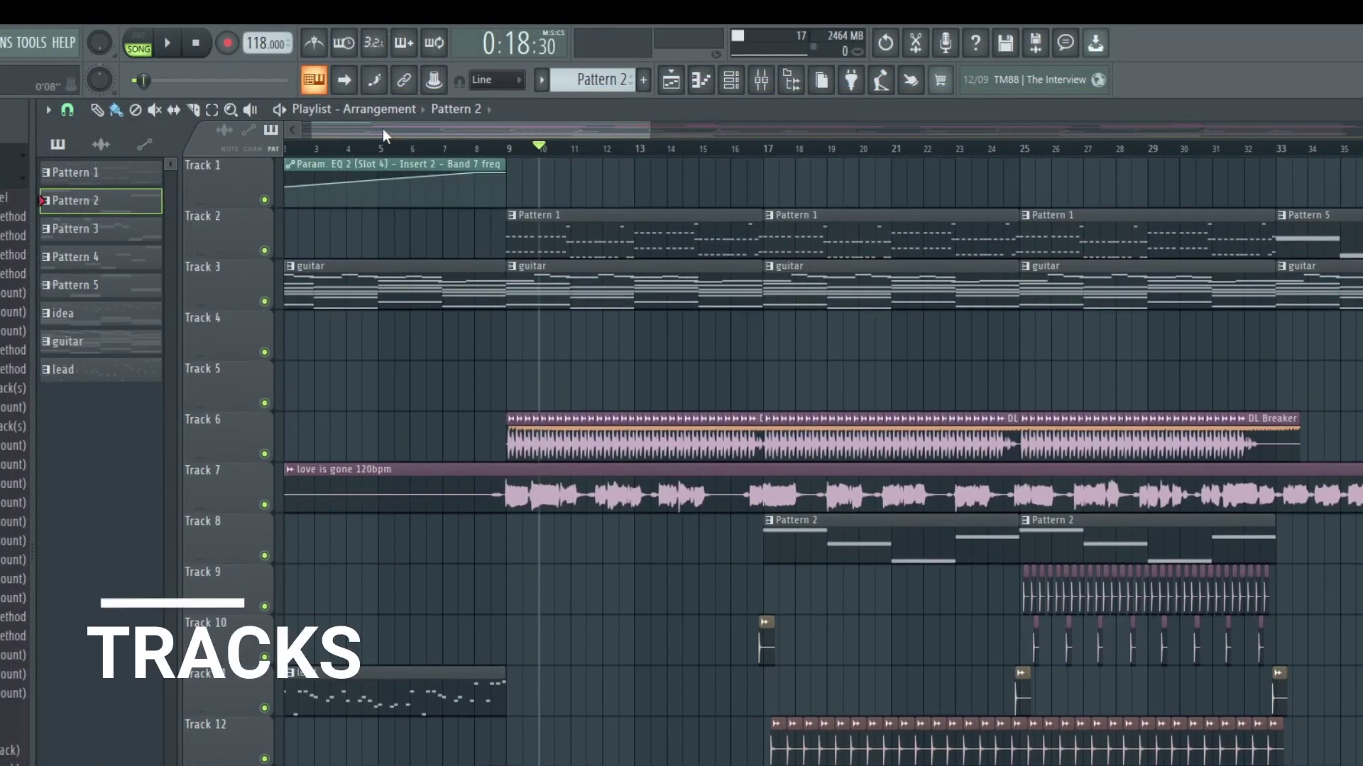
left_click_drag(382, 129, 373, 131)
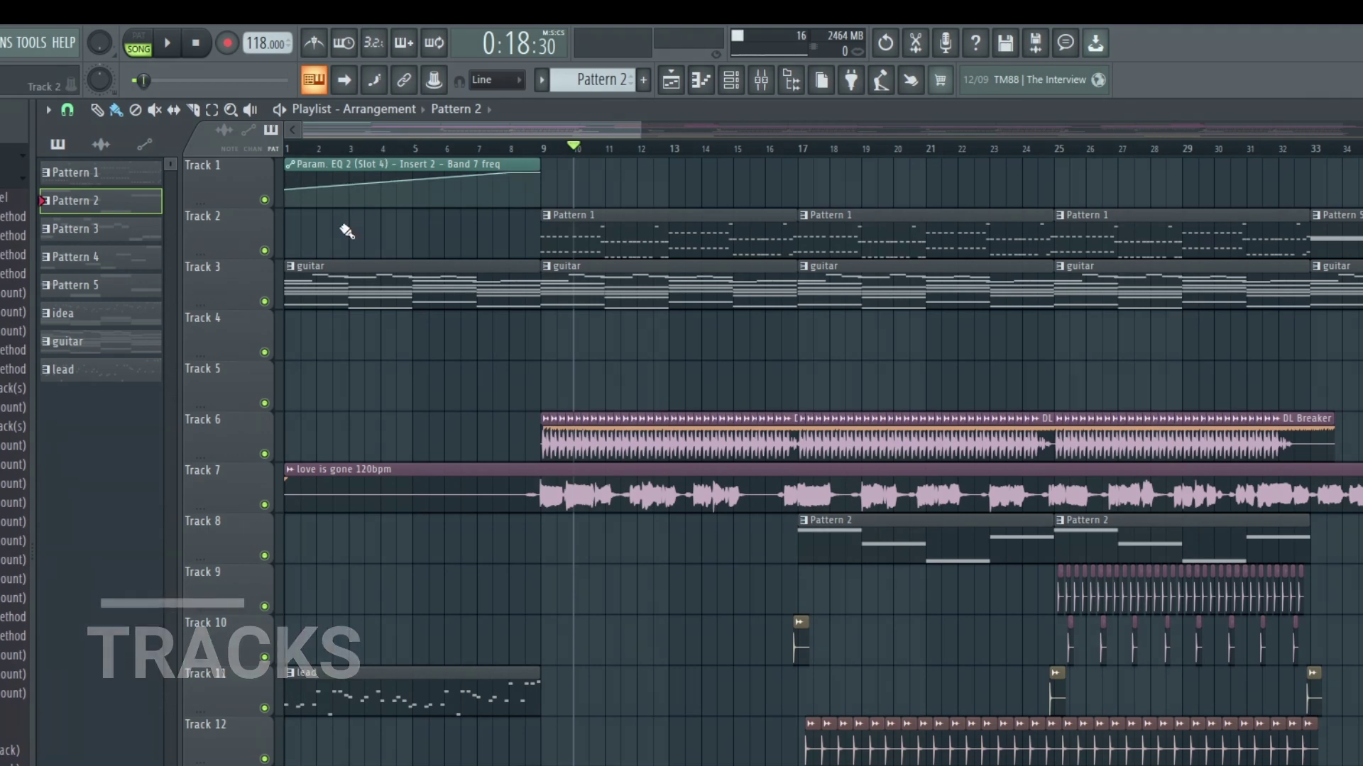
scroll(347, 231, "up", 2, "ctrl")
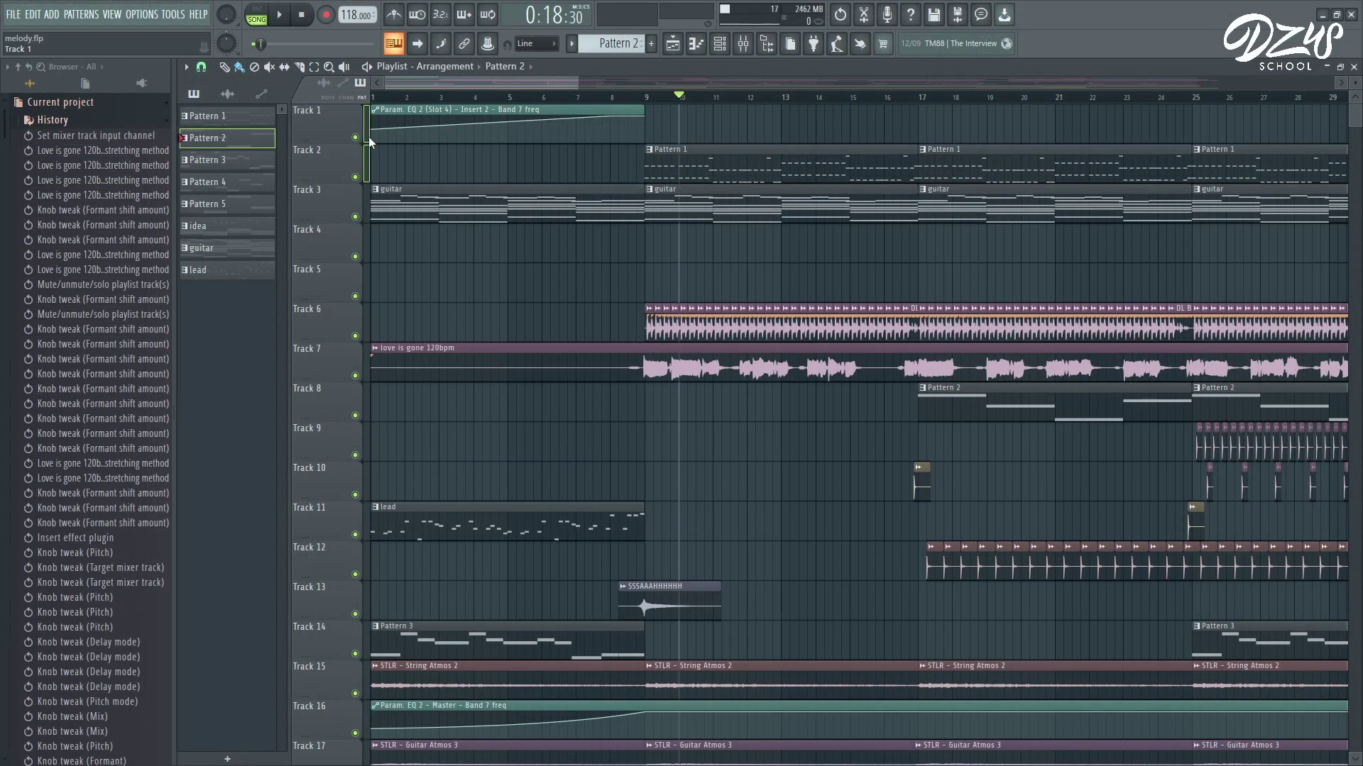
right_click(331, 245)
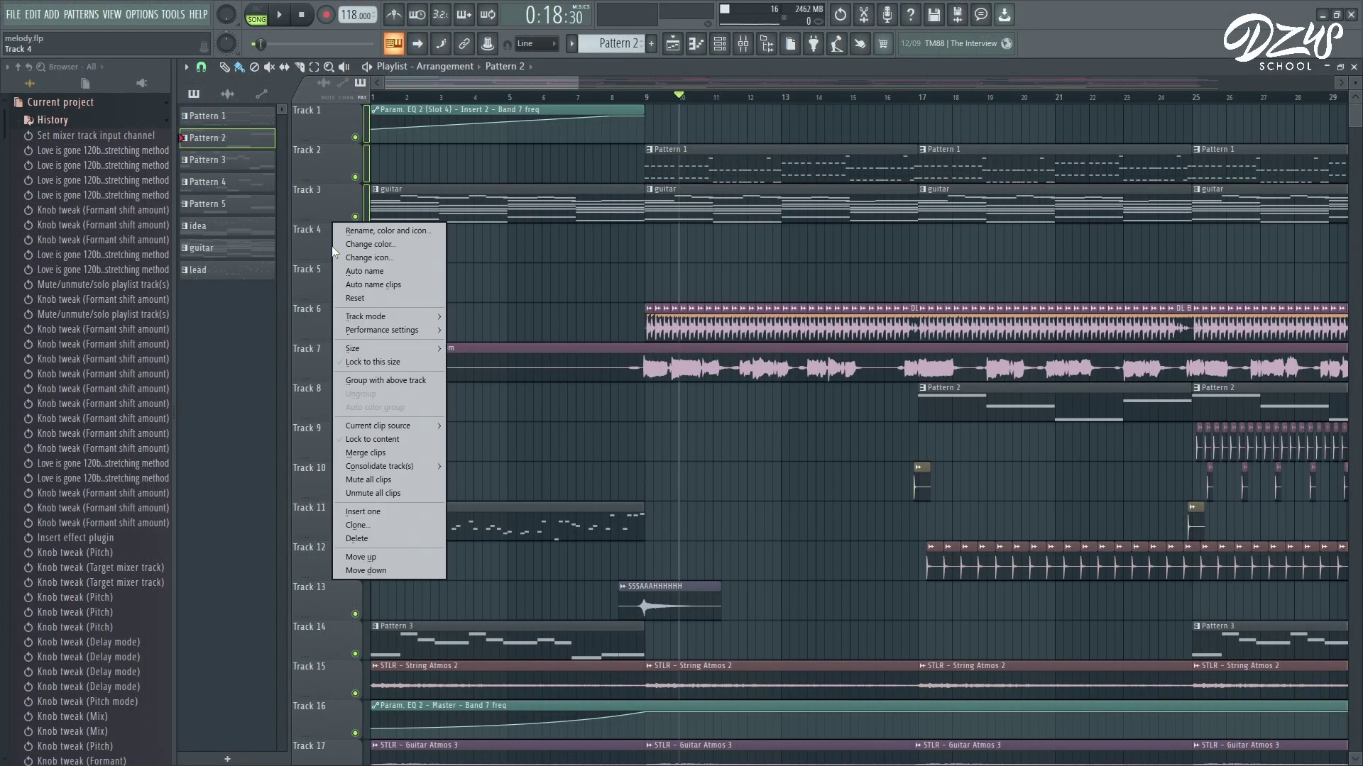
left_click(369, 270)
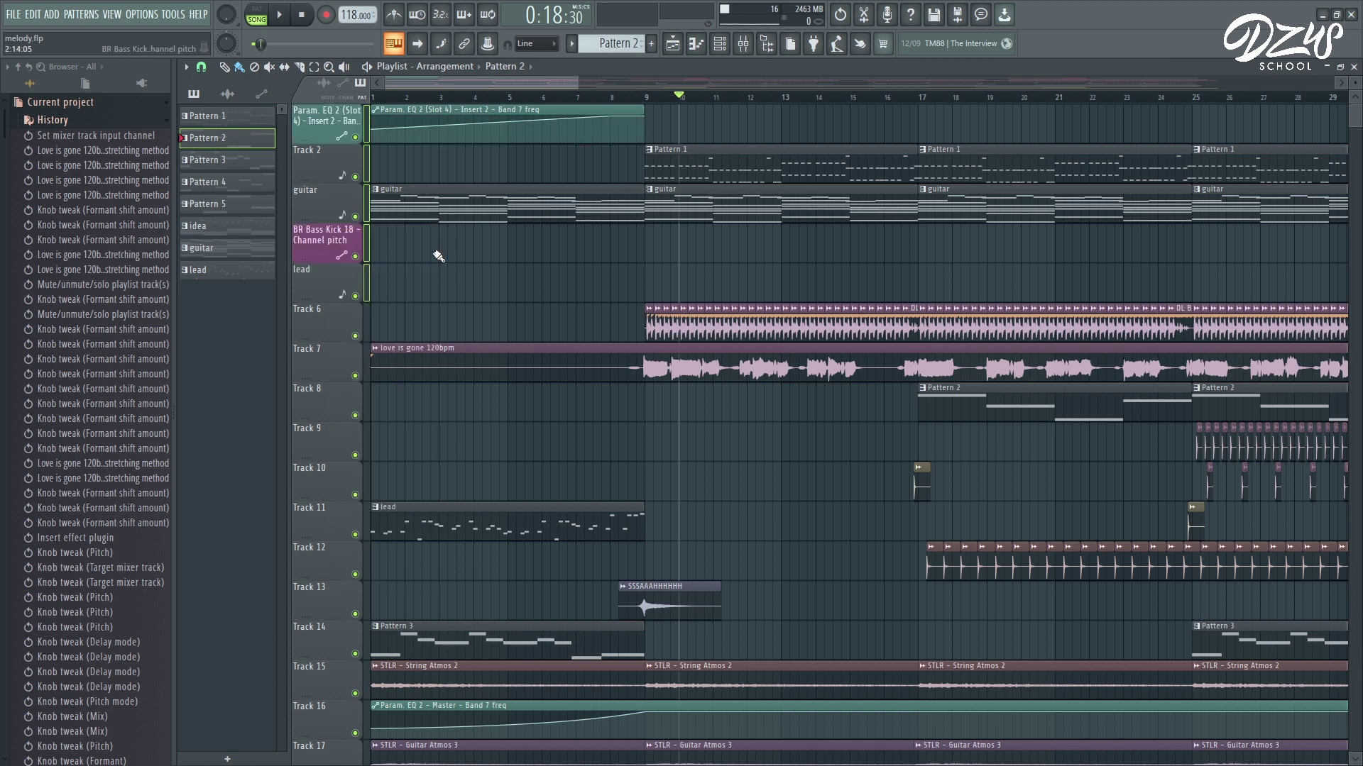
Step: Auto-name the selected playlist tracks down to track 16
scroll(435, 252, "down", 1)
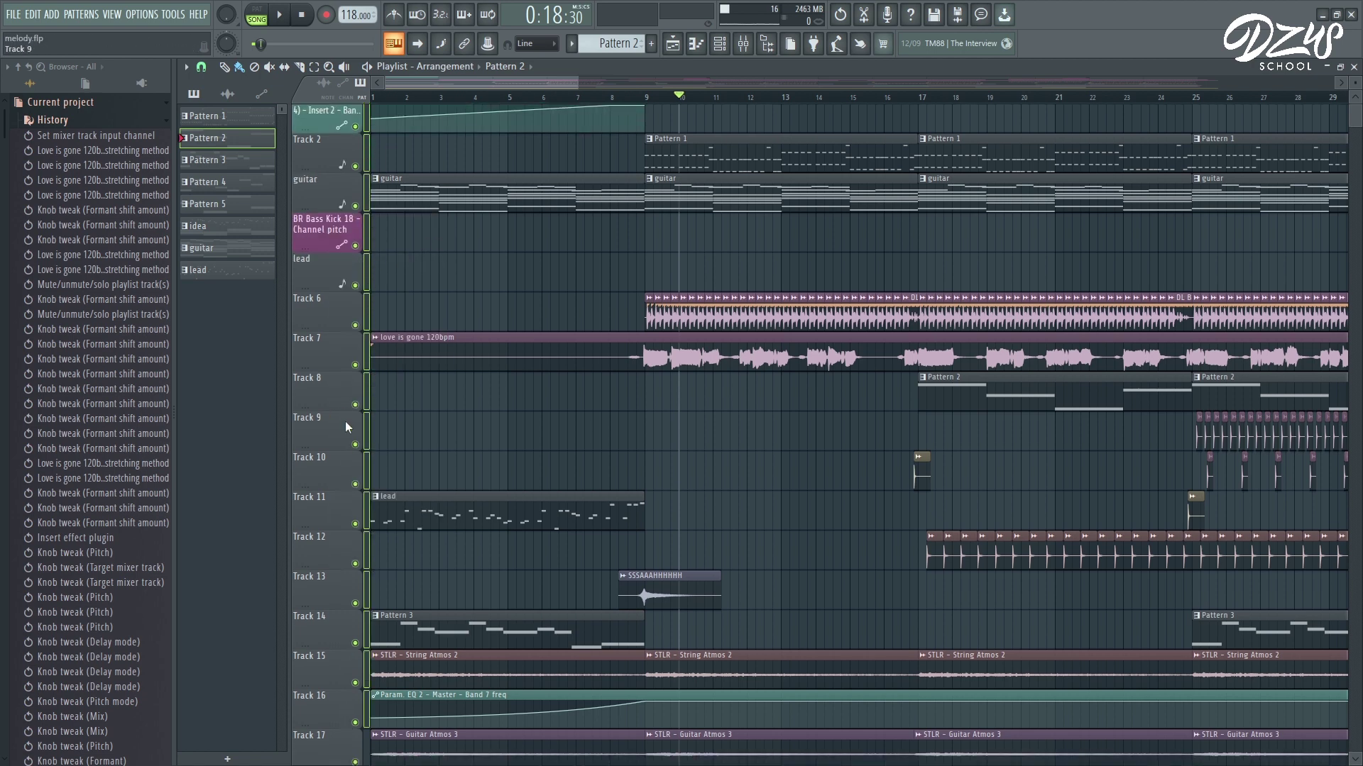
right_click(341, 399)
left_click(388, 415)
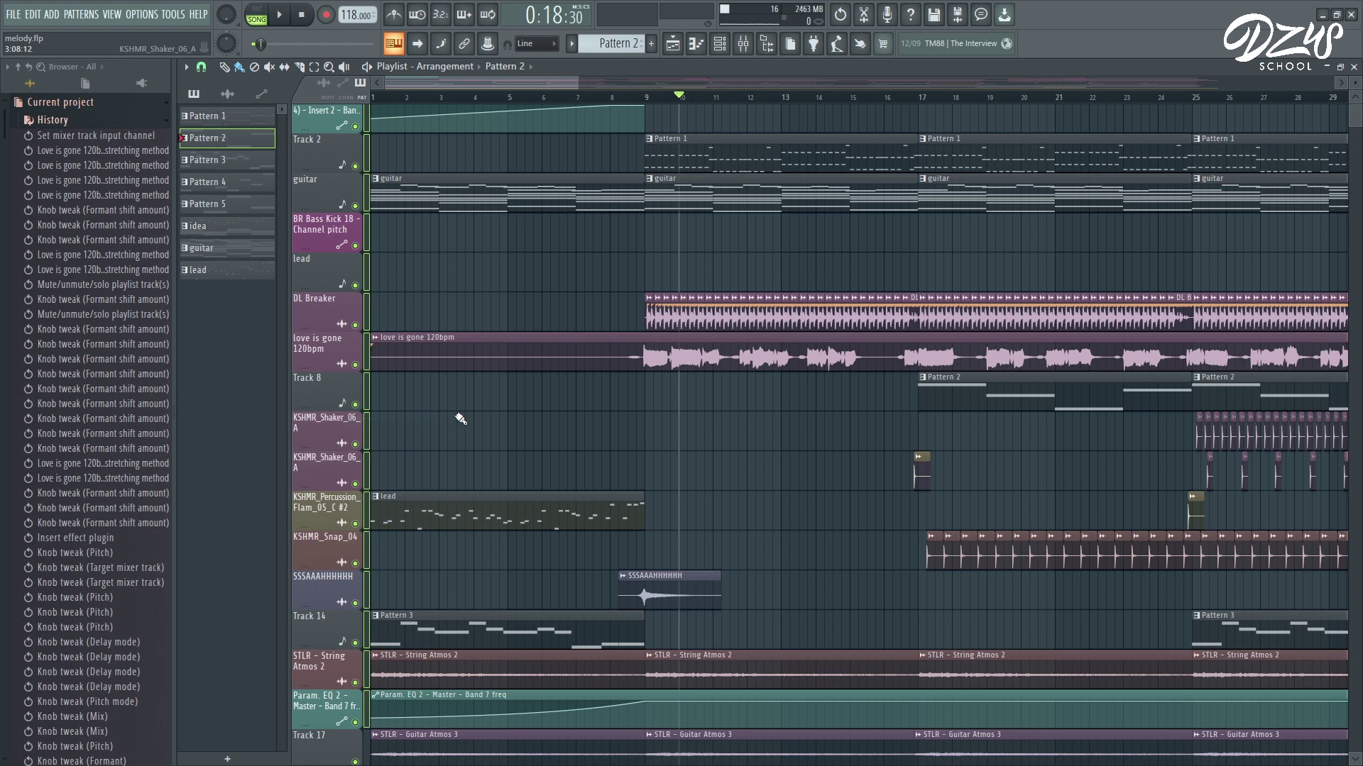
Step: Clone the 16 selected playlist tracks
right_click(356, 355)
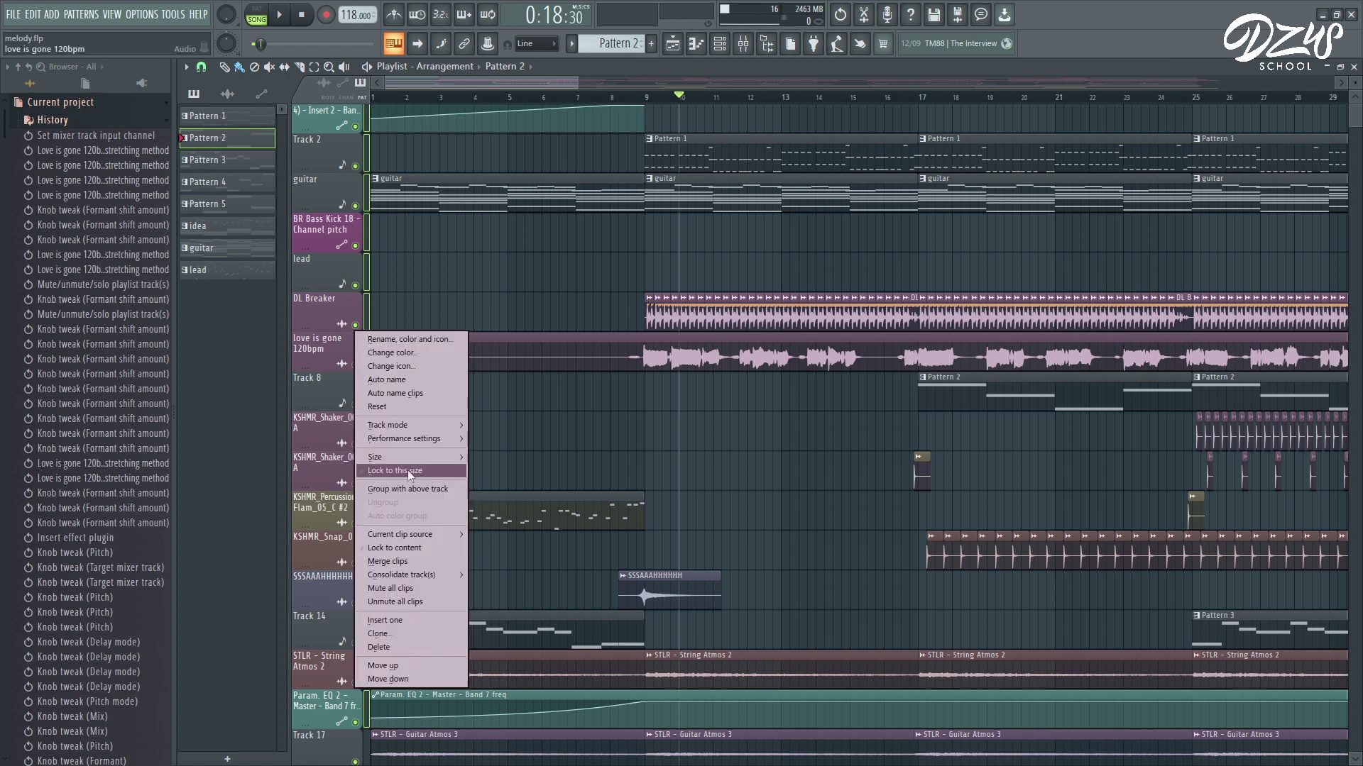
left_click(425, 632)
left_click(741, 468)
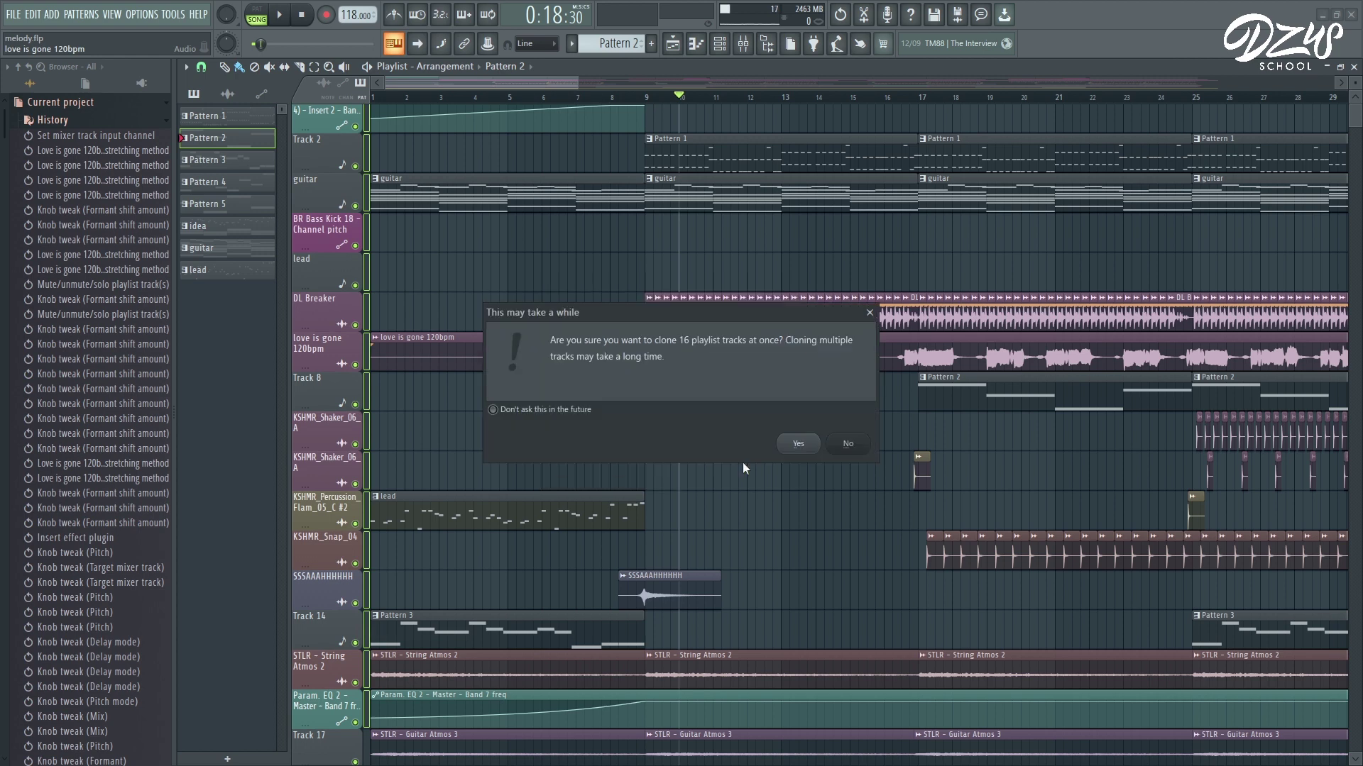
left_click(799, 440)
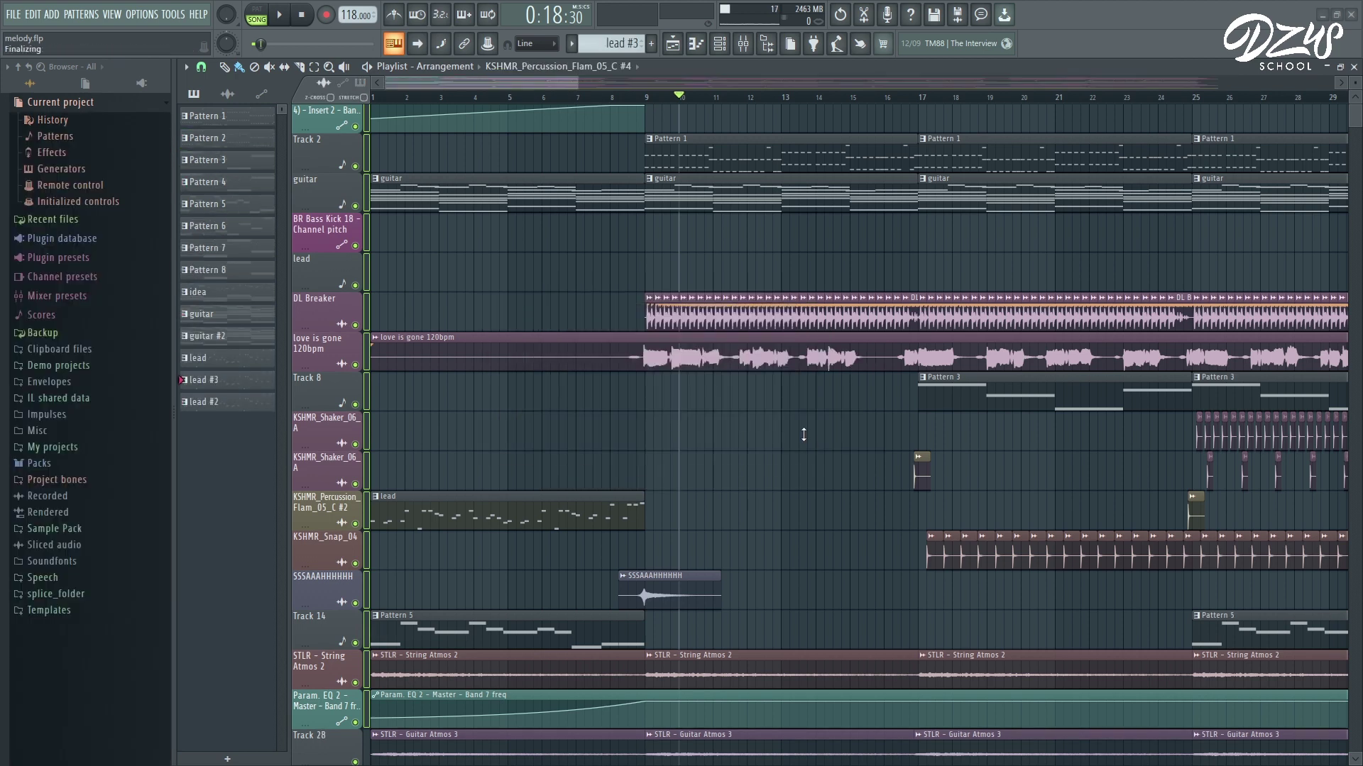
Step: Enlarge the height of playlist track 16 so its automation curve is easier to edit
scroll(546, 358, "down", 15)
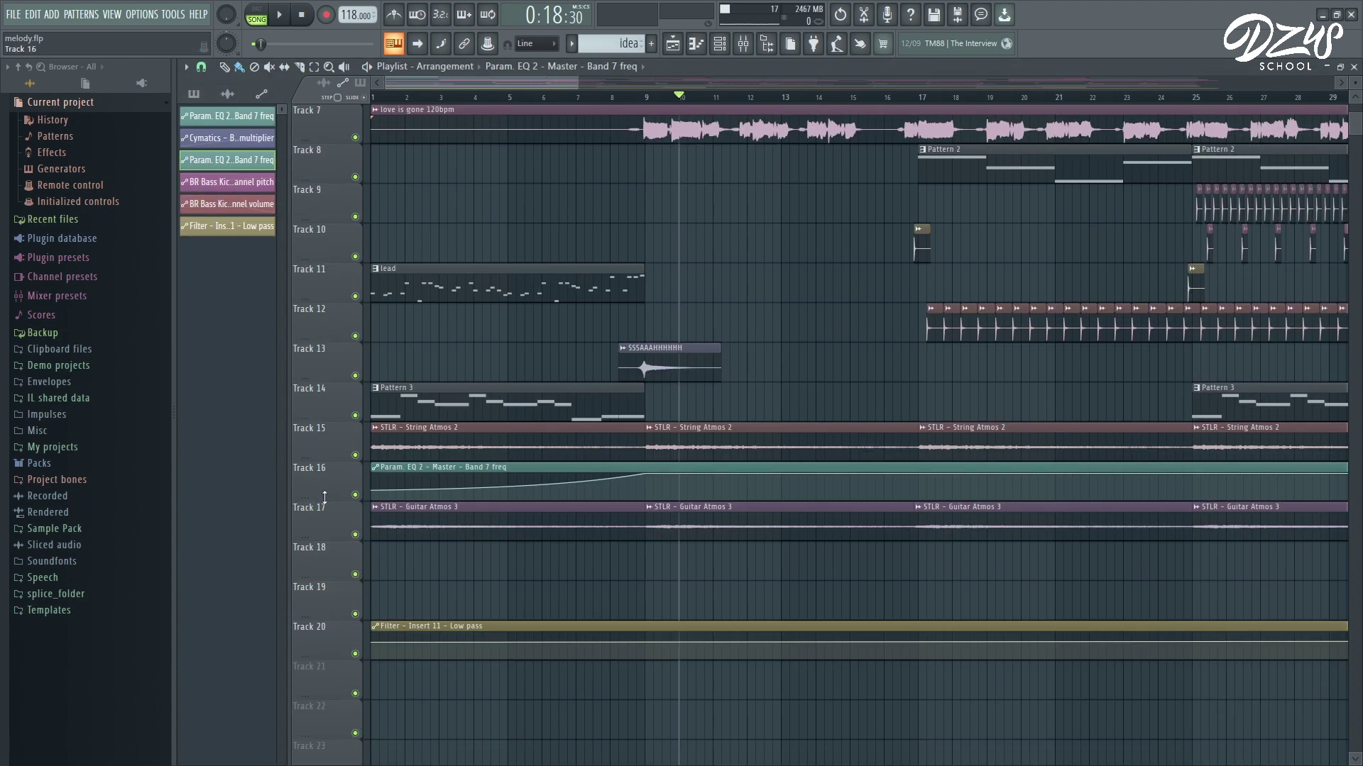
left_click_drag(325, 497, 336, 631)
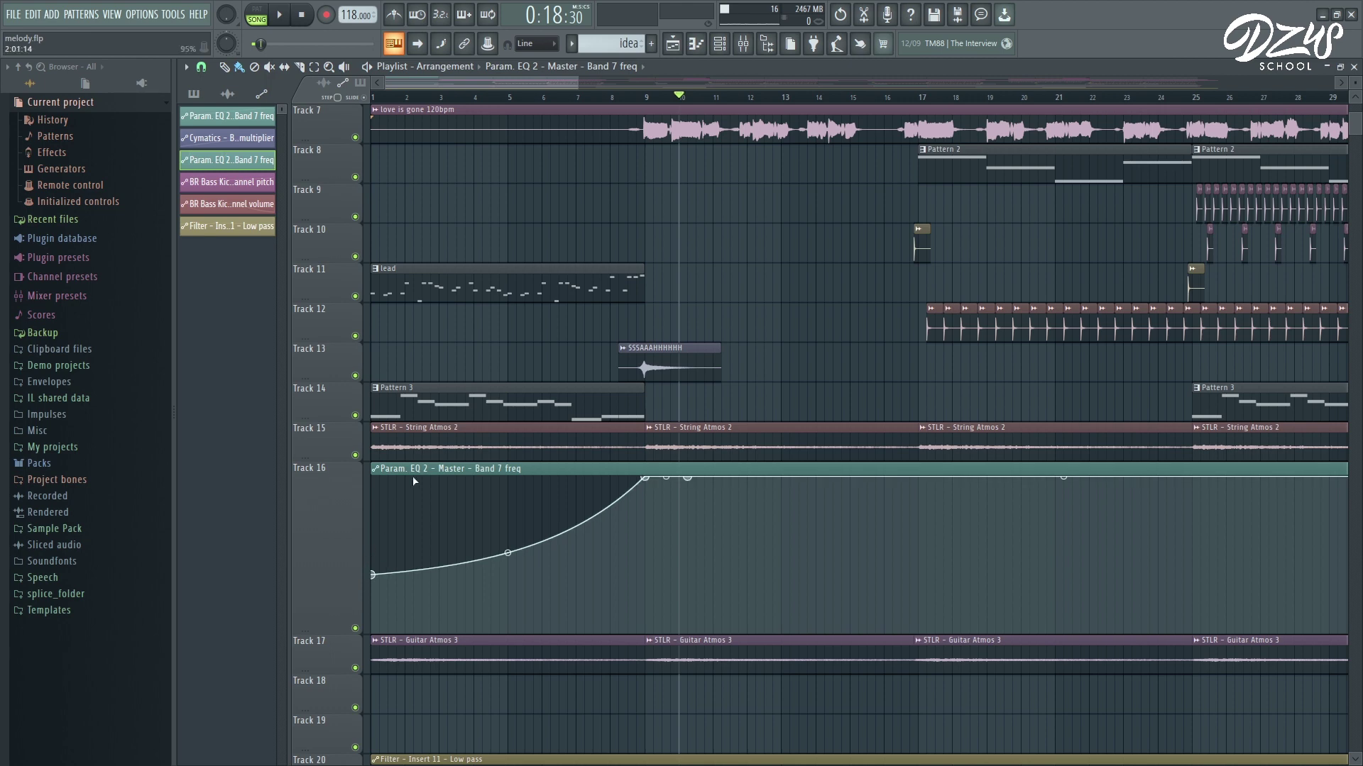
scroll(513, 336, "up", 2)
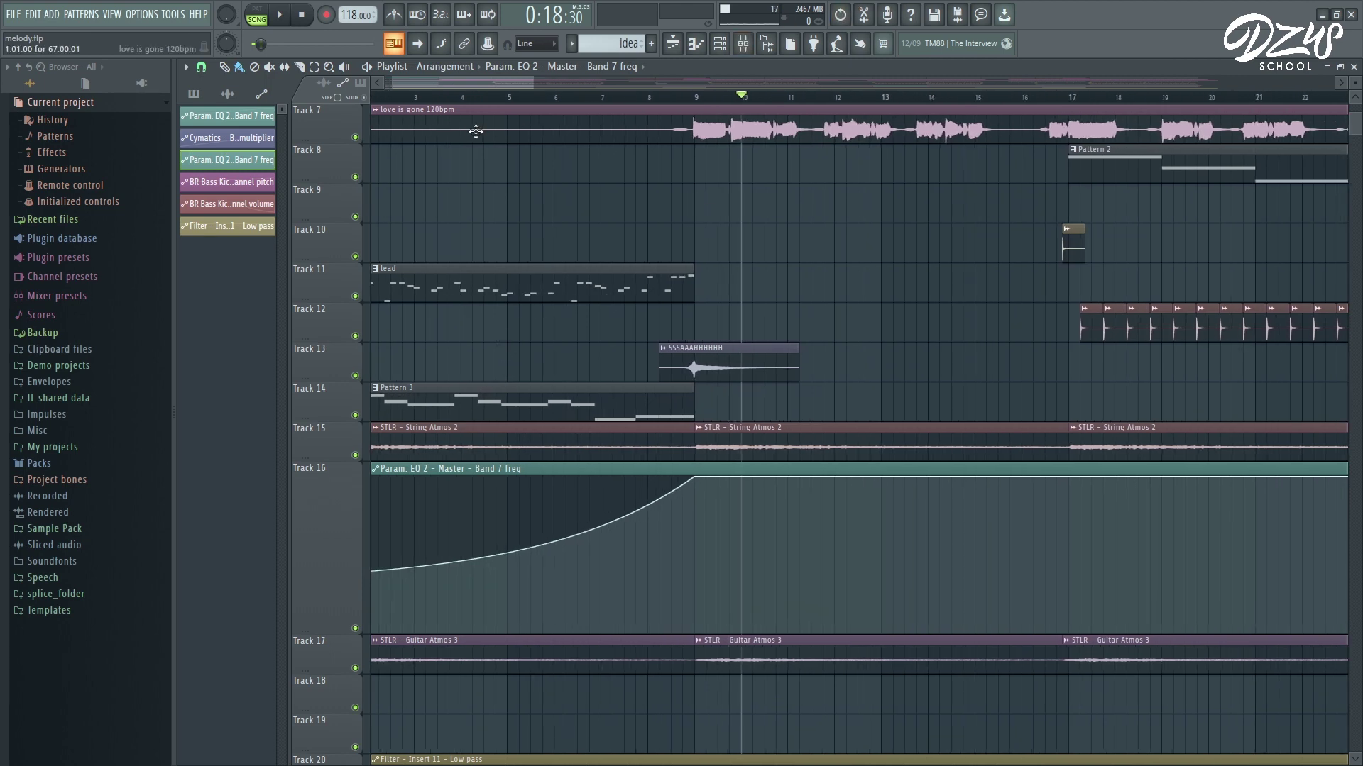
scroll(502, 204, "left", 1)
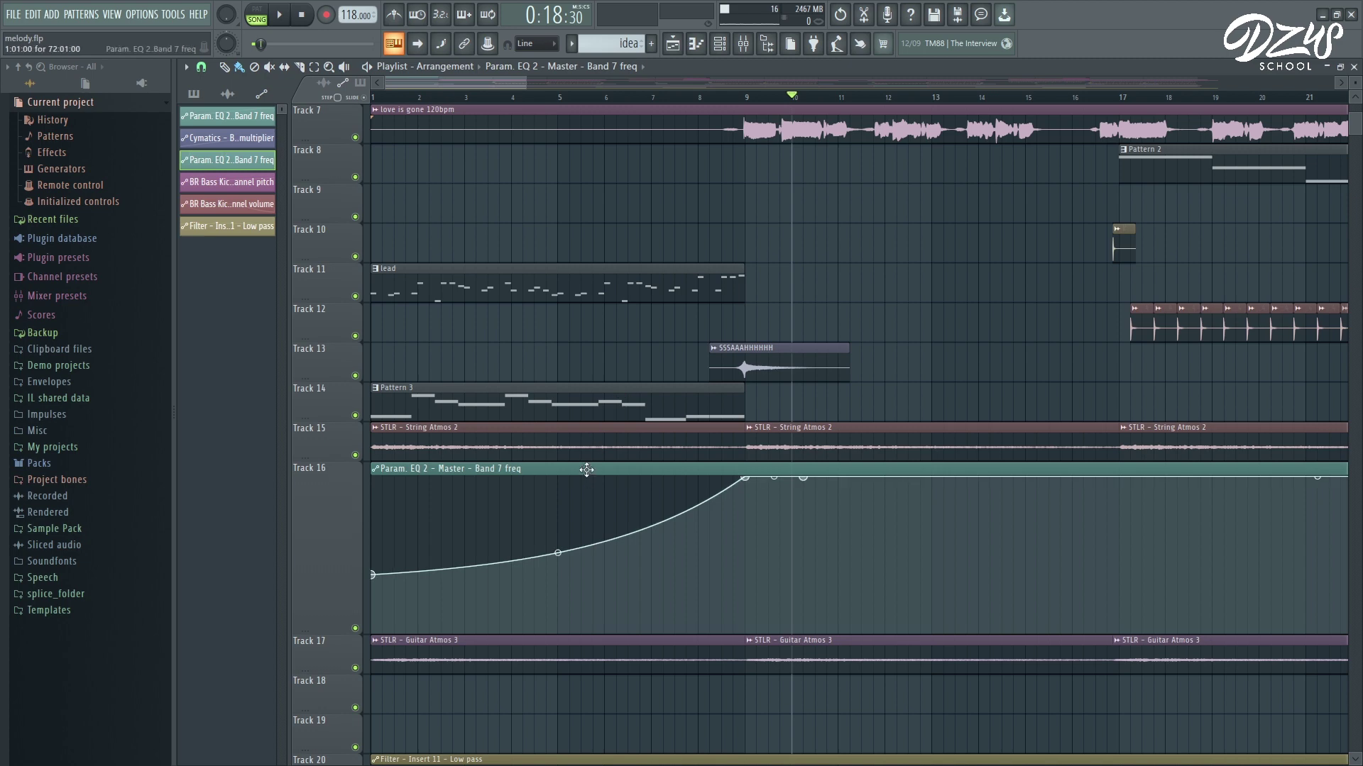
Step: Open the Param. EQ 2 - Master - Band 7 freq clip in a maximized editor and move its second point to about bar 11 at 1243Hz
double_click(539, 489)
left_click_drag(492, 192, 702, 209)
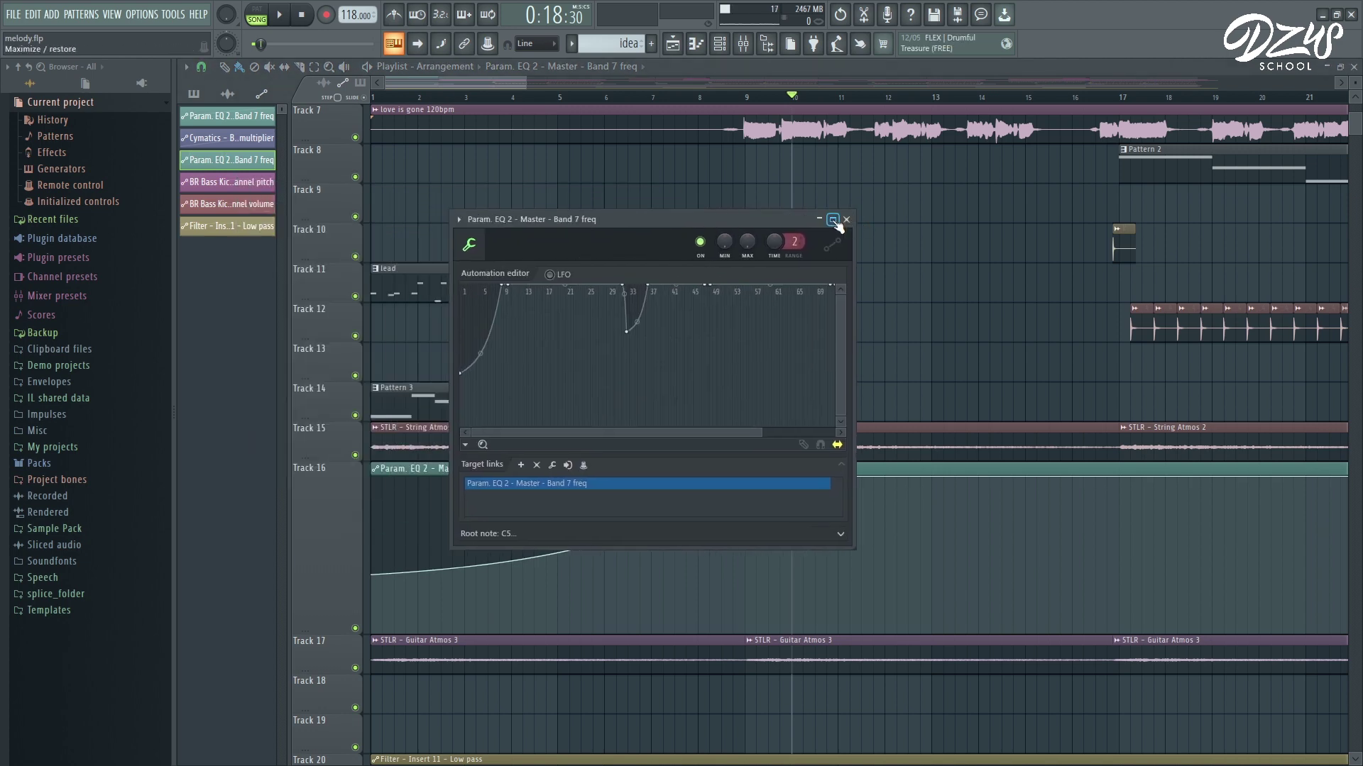
left_click(833, 220)
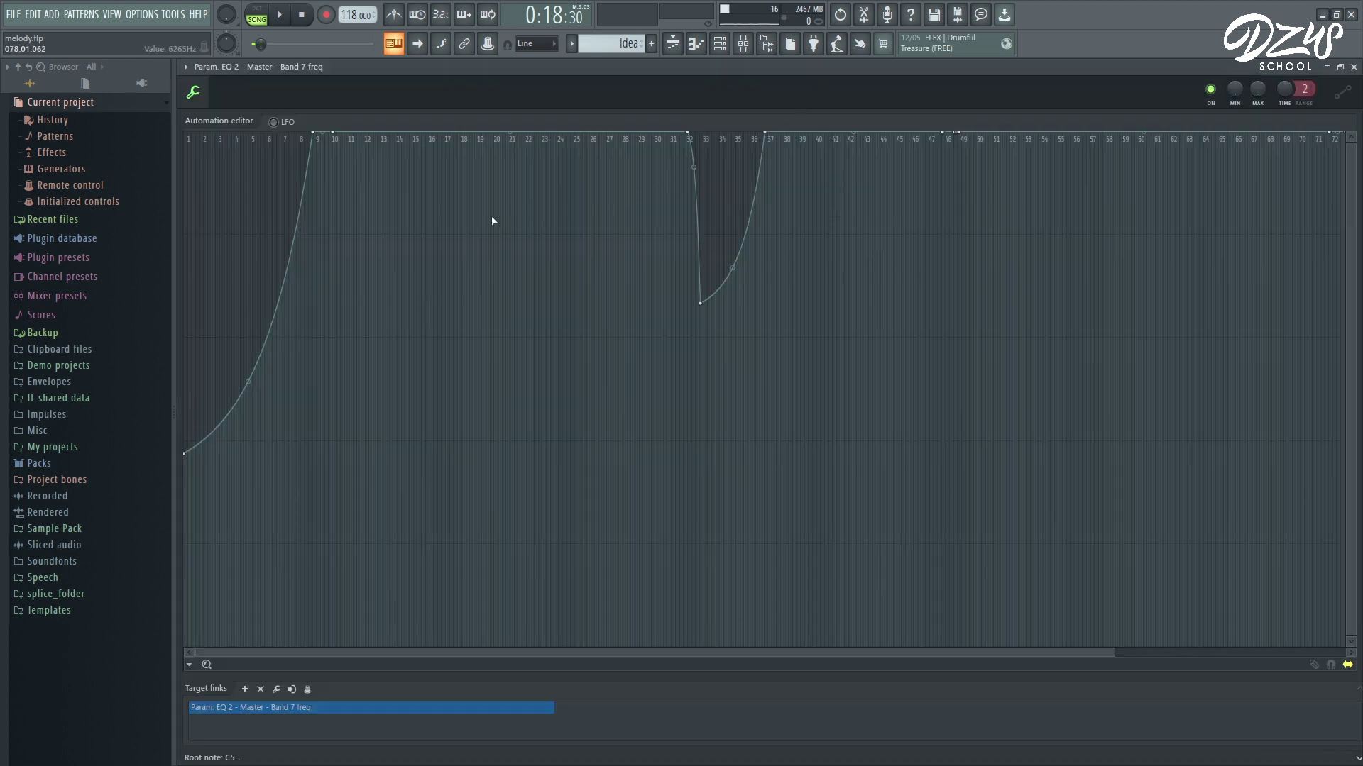
left_click_drag(317, 134, 349, 340)
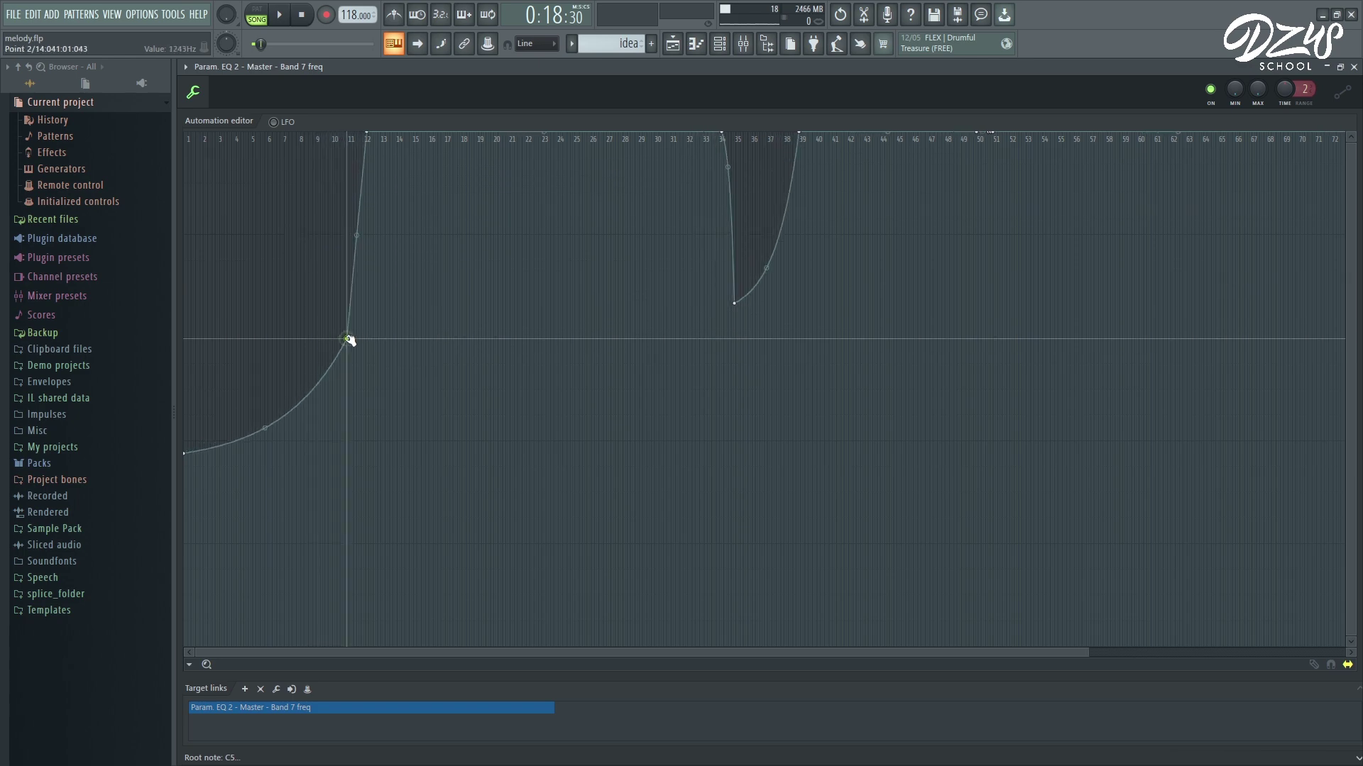
Step: Return the automation editor to a small window, raise the second point slightly, and move the later dip, made deeper, to about bar 17
left_click(1340, 66)
left_click_drag(607, 220, 1003, 193)
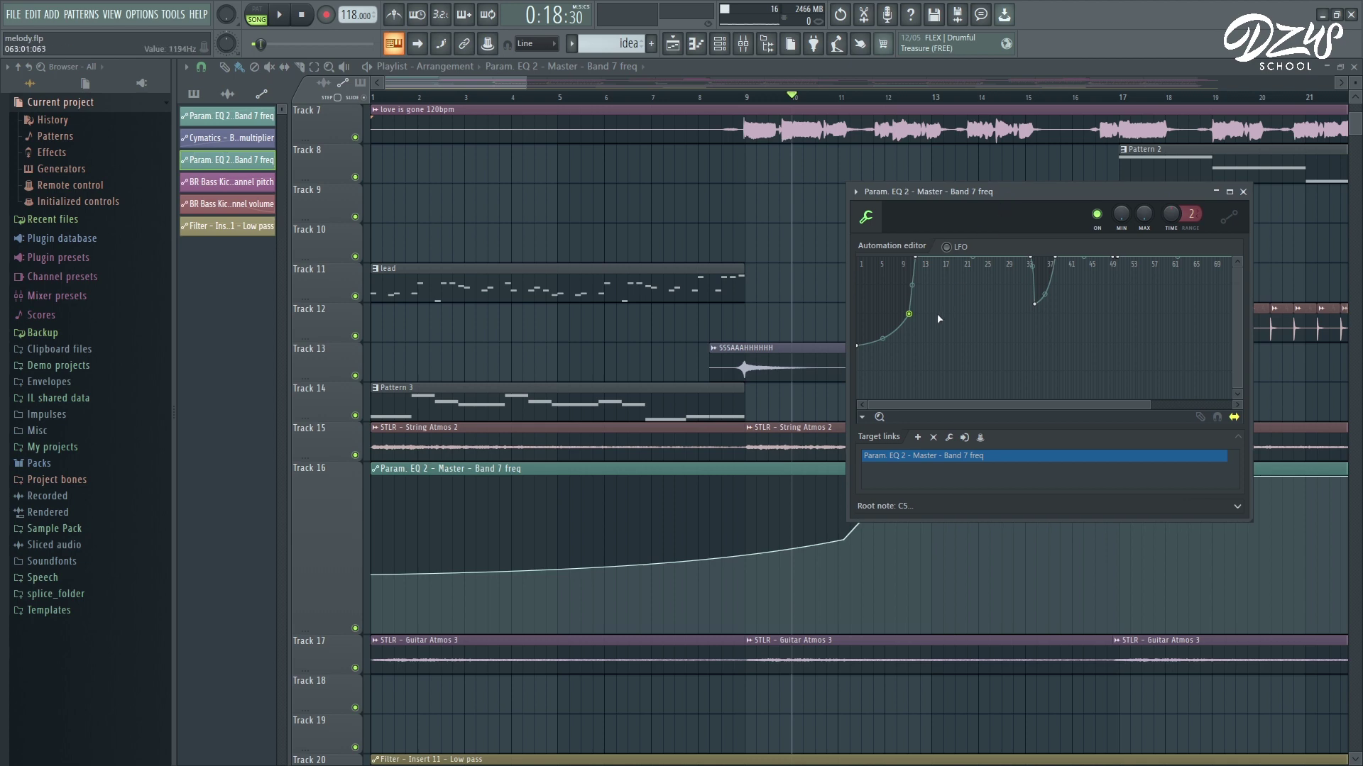
mouse_move(908, 314)
left_mouse_down()
mouse_move(878, 291)
mouse_move(910, 310)
left_mouse_up()
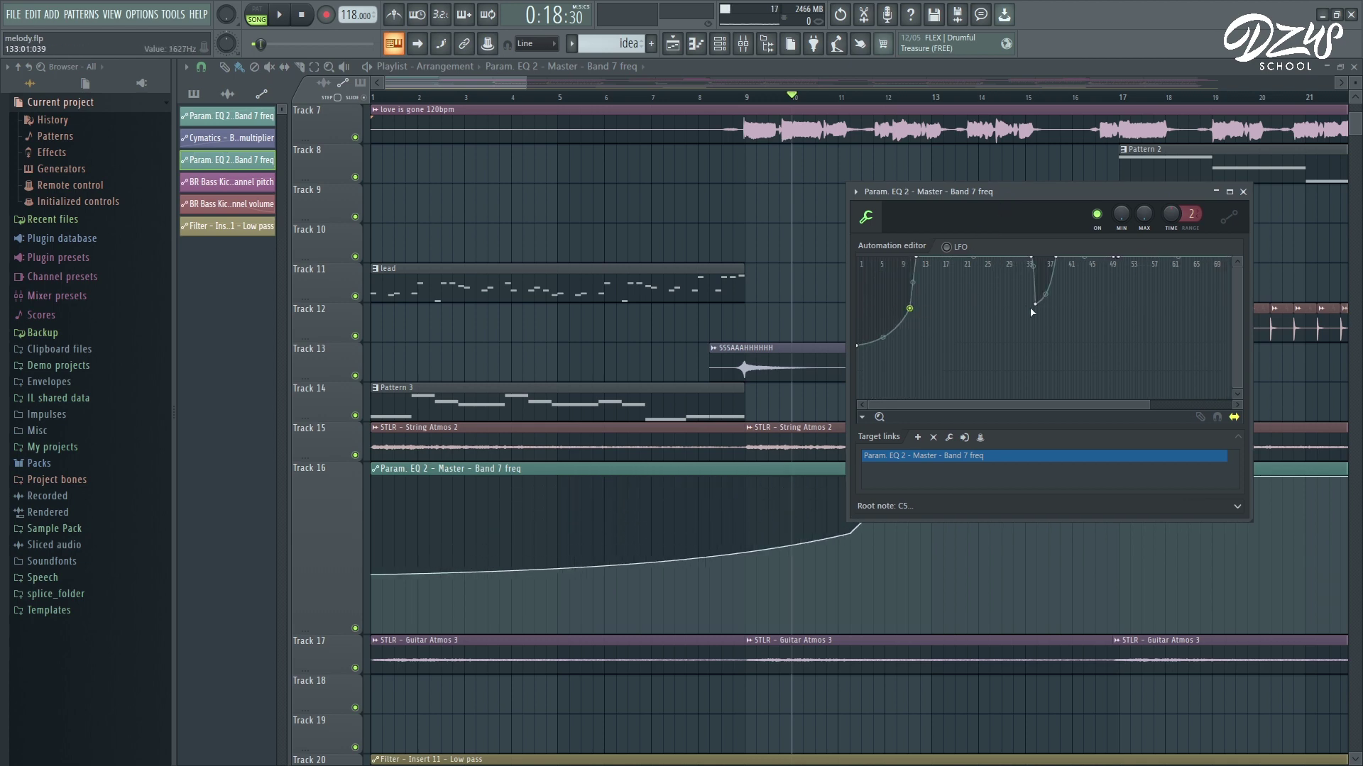
left_click_drag(1033, 304, 1030, 337)
left_click_drag(1035, 197, 685, 203)
left_click_drag(681, 270, 611, 262)
Step: Turn the automation clip's LFO on and back off
left_click(607, 254)
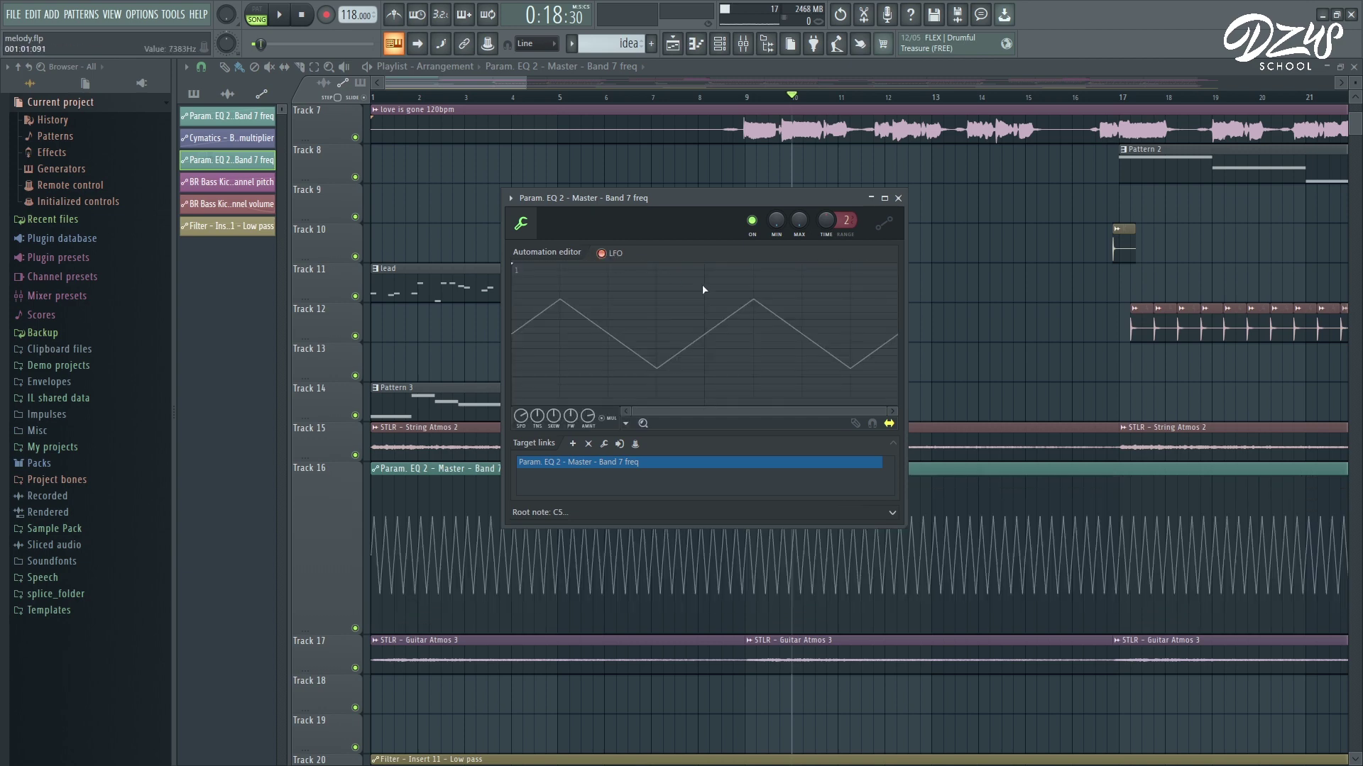
left_click(601, 253)
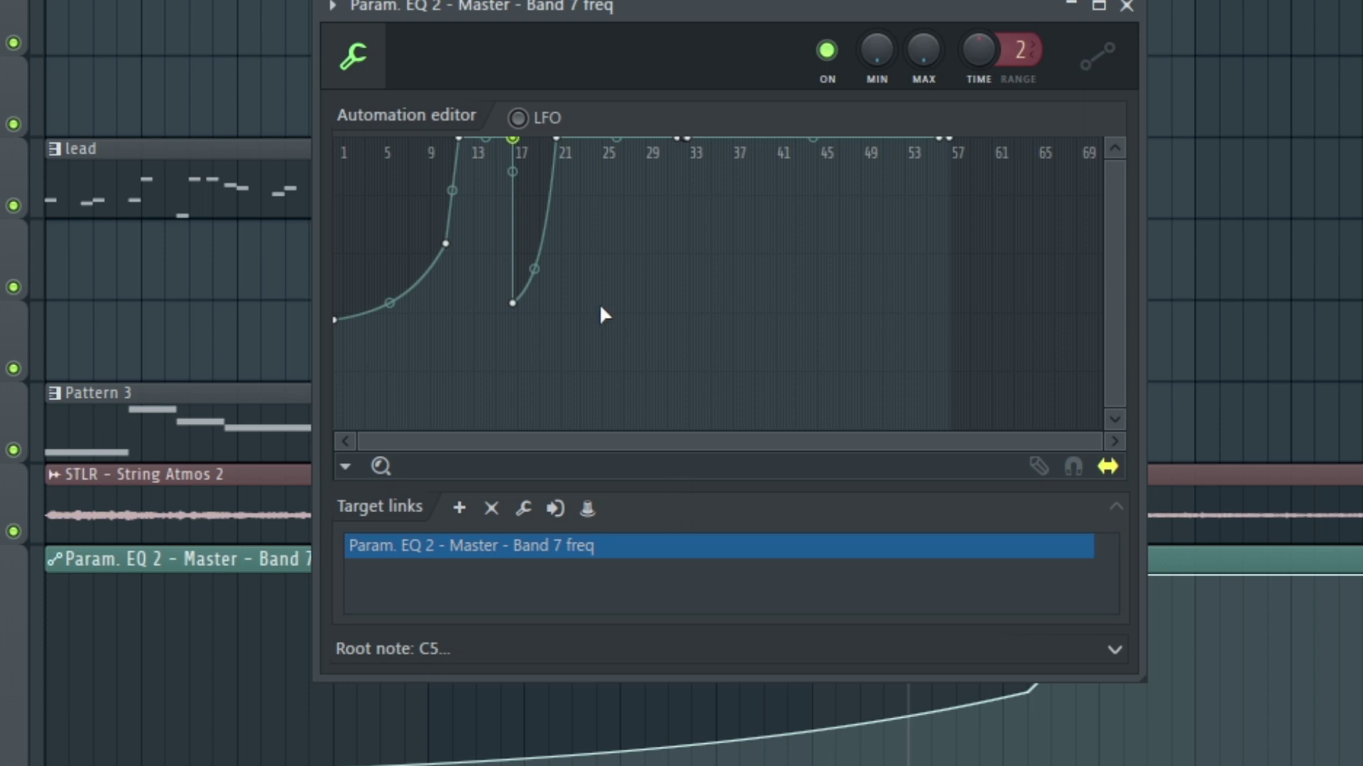
Step: Move the point ending the dip's rise to about bar 29 and open the interface of the automation's linked plugin
left_click_drag(557, 139, 637, 138)
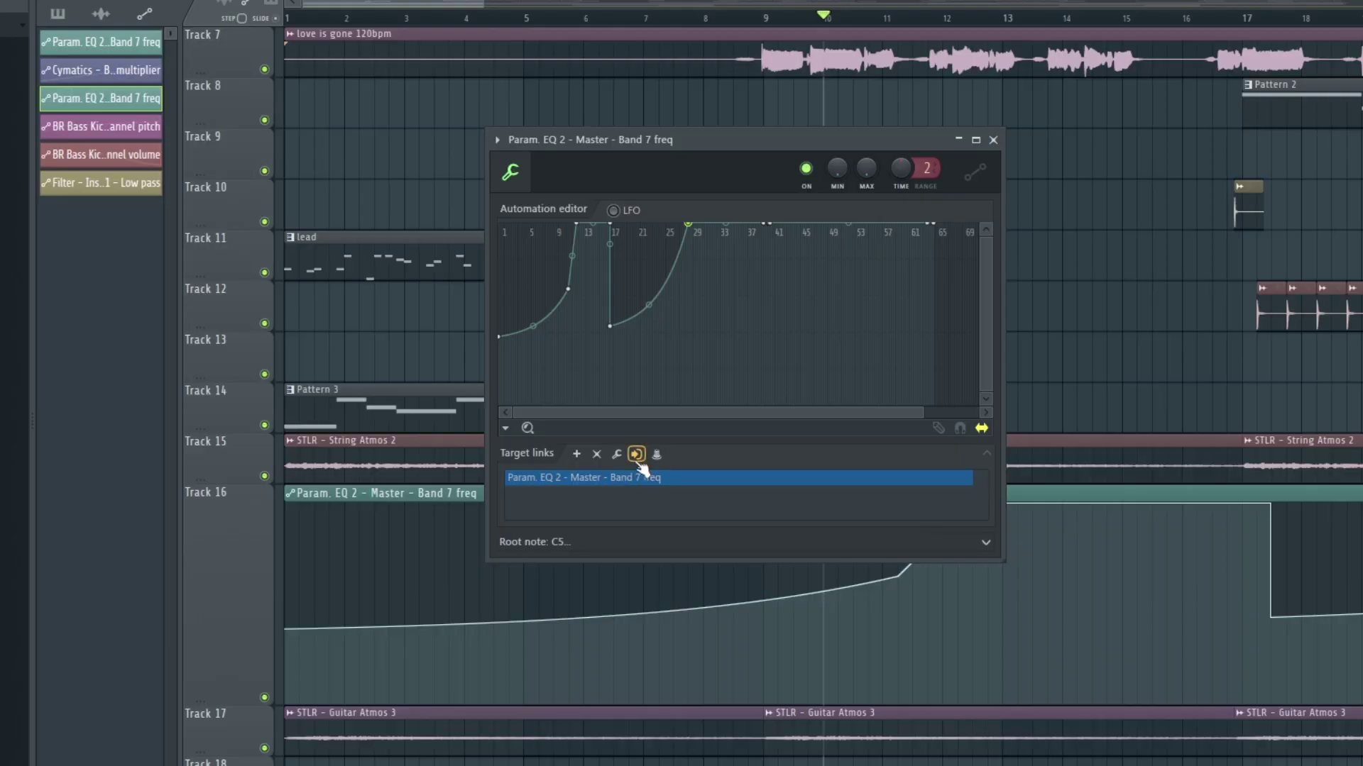
left_click(637, 454)
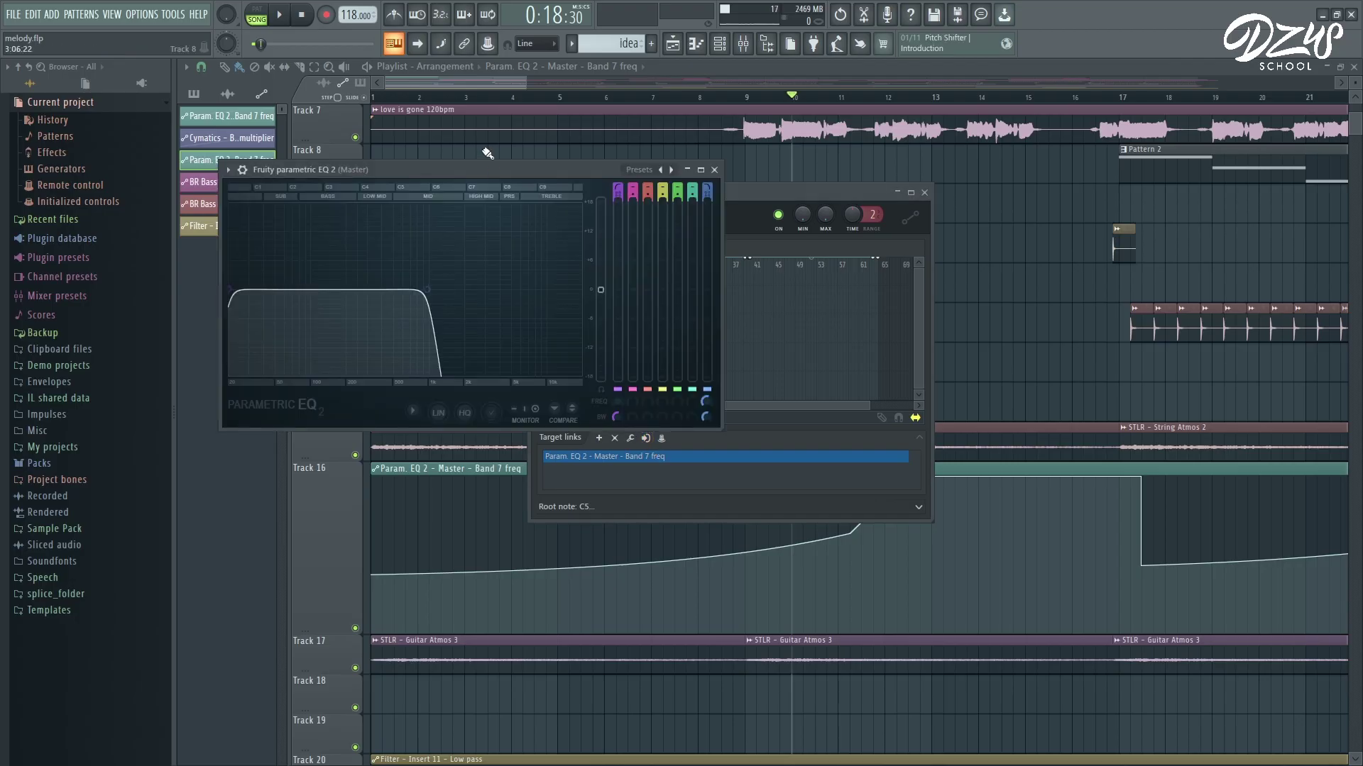
left_click_drag(501, 173, 454, 171)
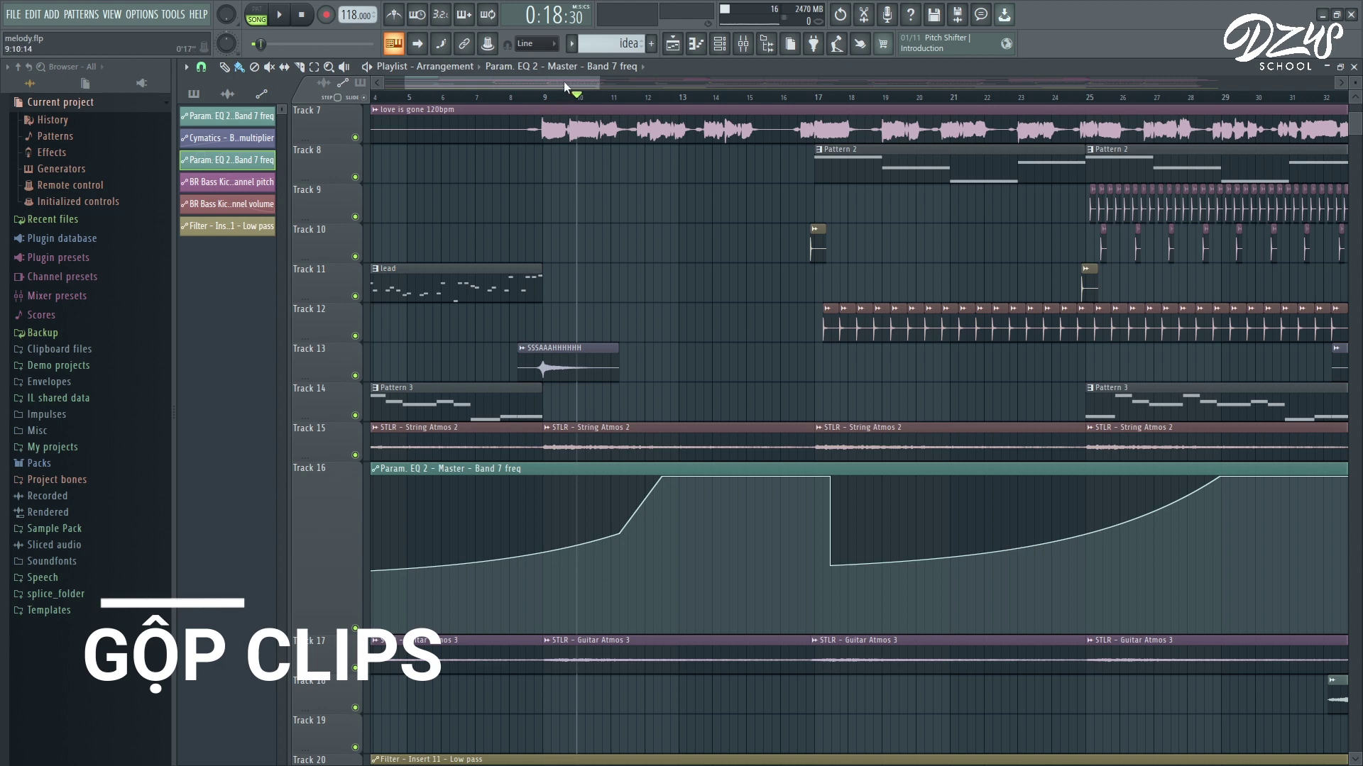
Step: Consolidate the first two KSHMR_Snap_04 clips on track 12 at bar 17 into one audio clip
scroll(566, 96, "right", 5)
left_click_drag(589, 84, 548, 86)
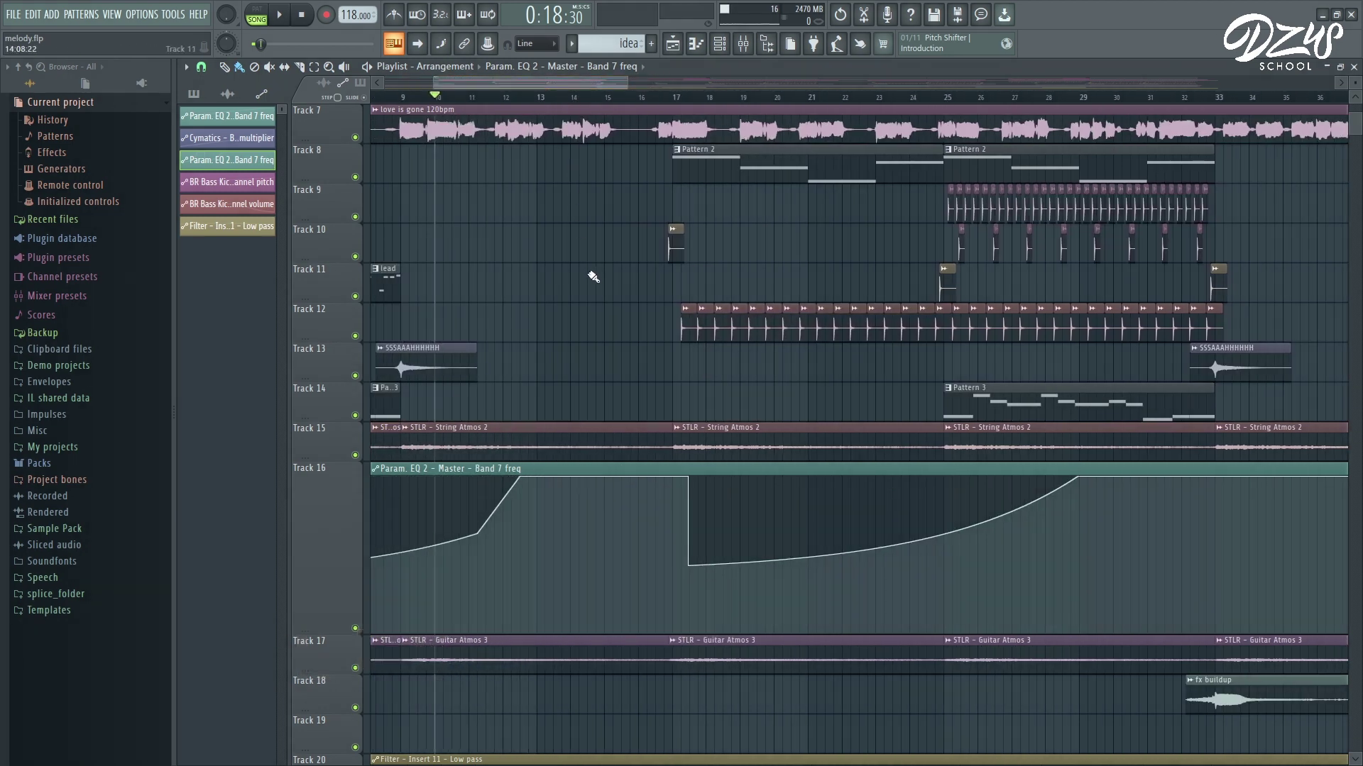
scroll(723, 354, "up", 3)
left_click_drag(632, 312, 695, 349)
key("ctrl+j")
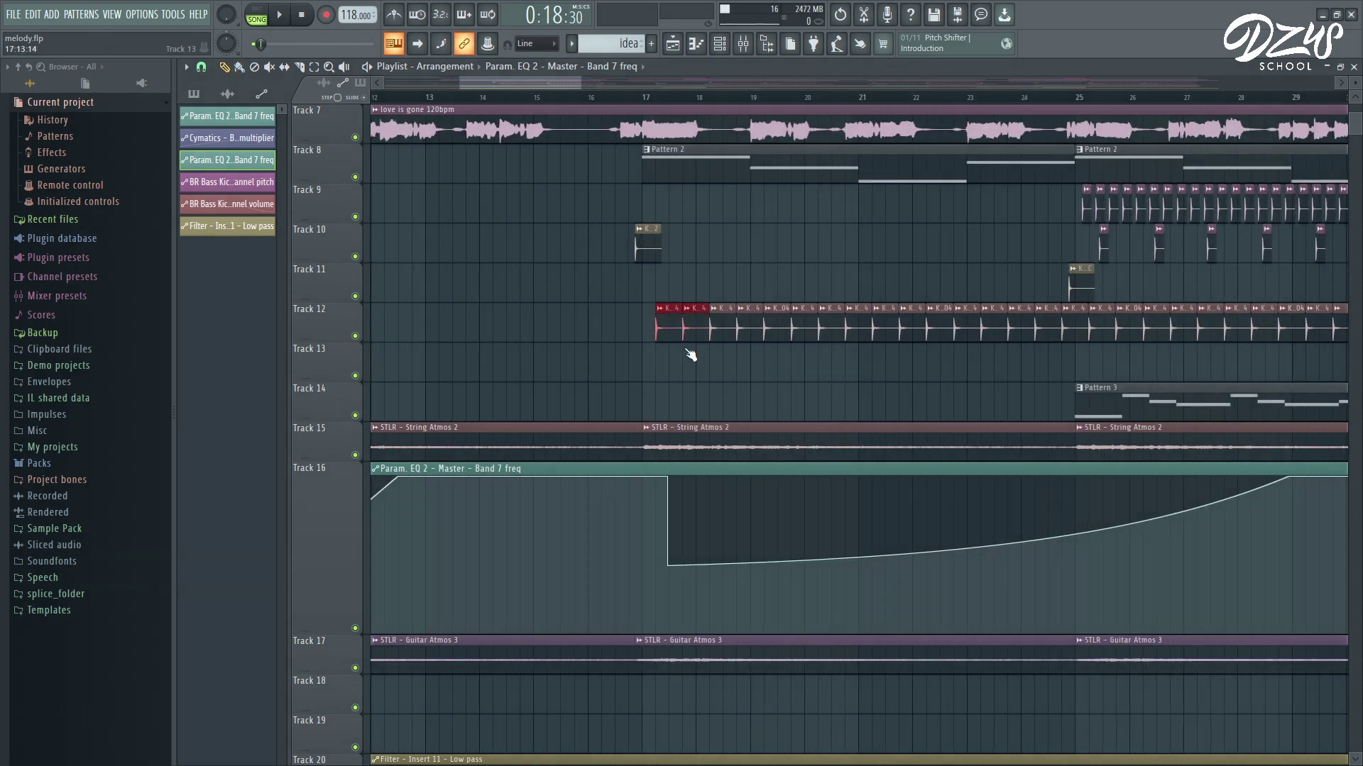
key("ctrl+alt+c")
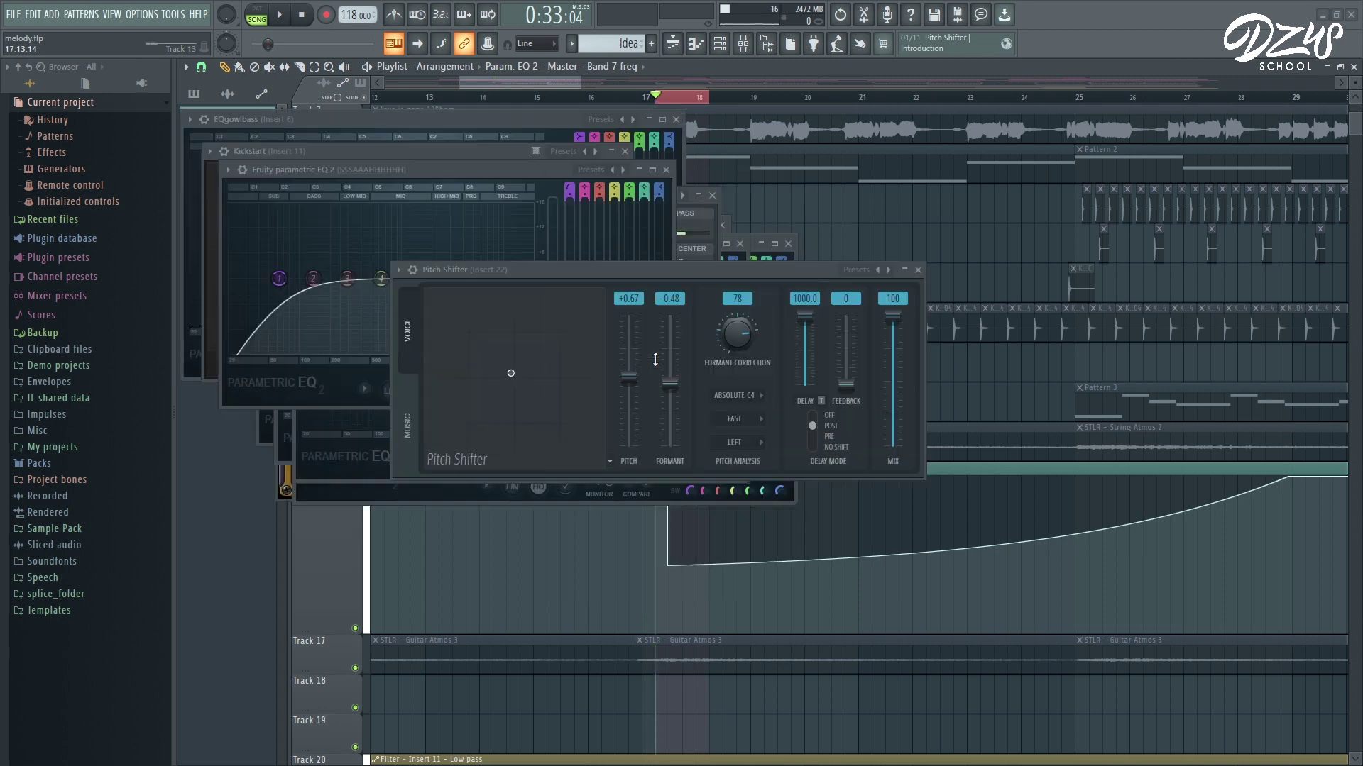
Step: Consolidate the track 12 snap clips from bar 18 to about bar 23 and move the resulting clip to track 13
left_click_drag(684, 325, 998, 308)
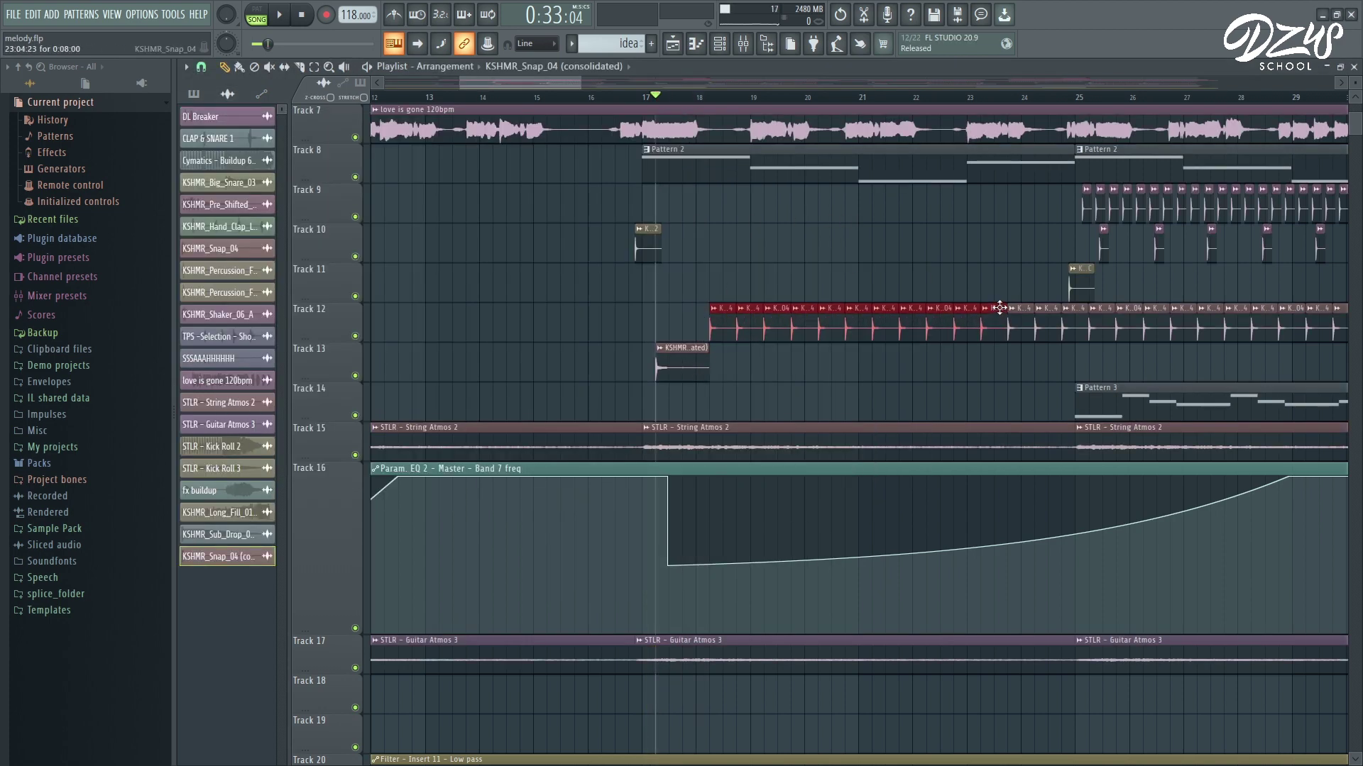
key("ctrl+alt+c")
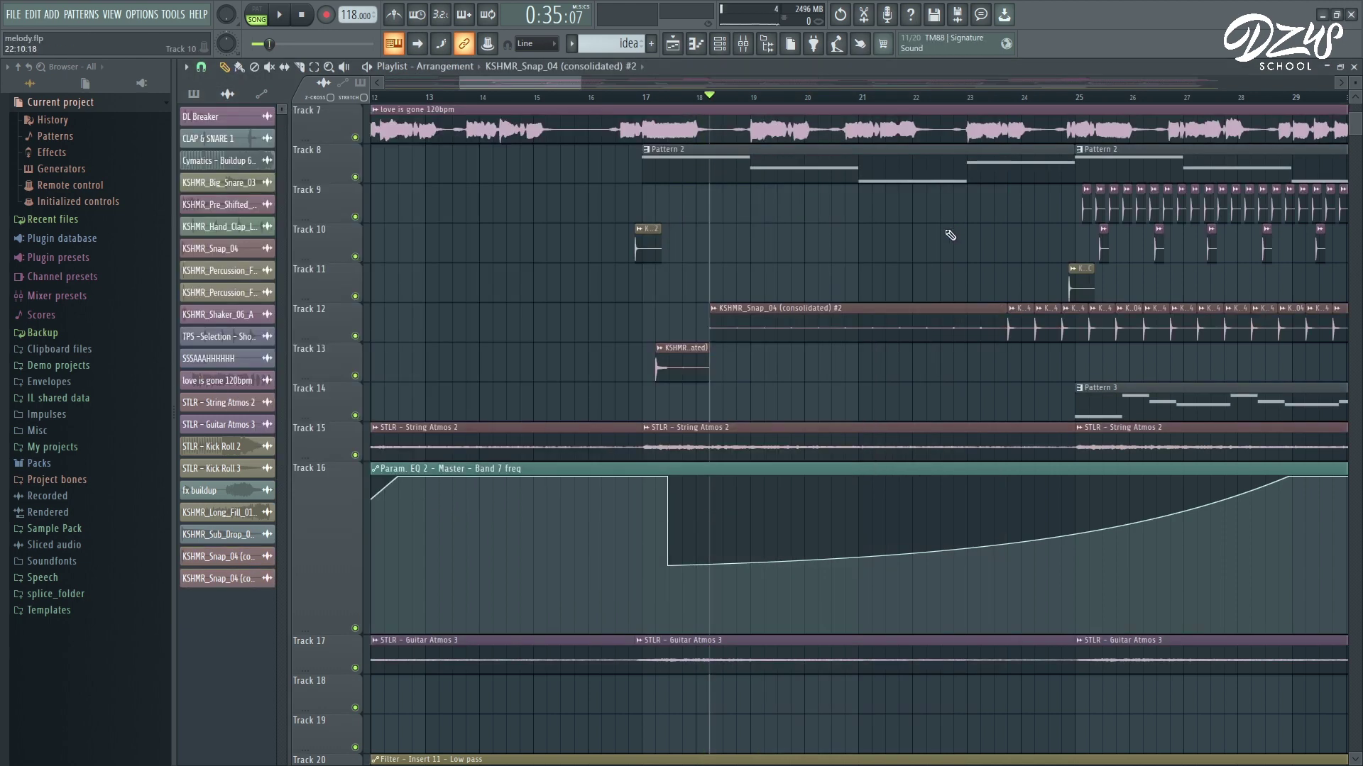
left_click_drag(864, 313, 805, 377)
mouse_move(327, 383)
left_mouse_down()
mouse_move(315, 554)
mouse_move(316, 394)
left_mouse_up()
scroll(710, 305, "down", 4)
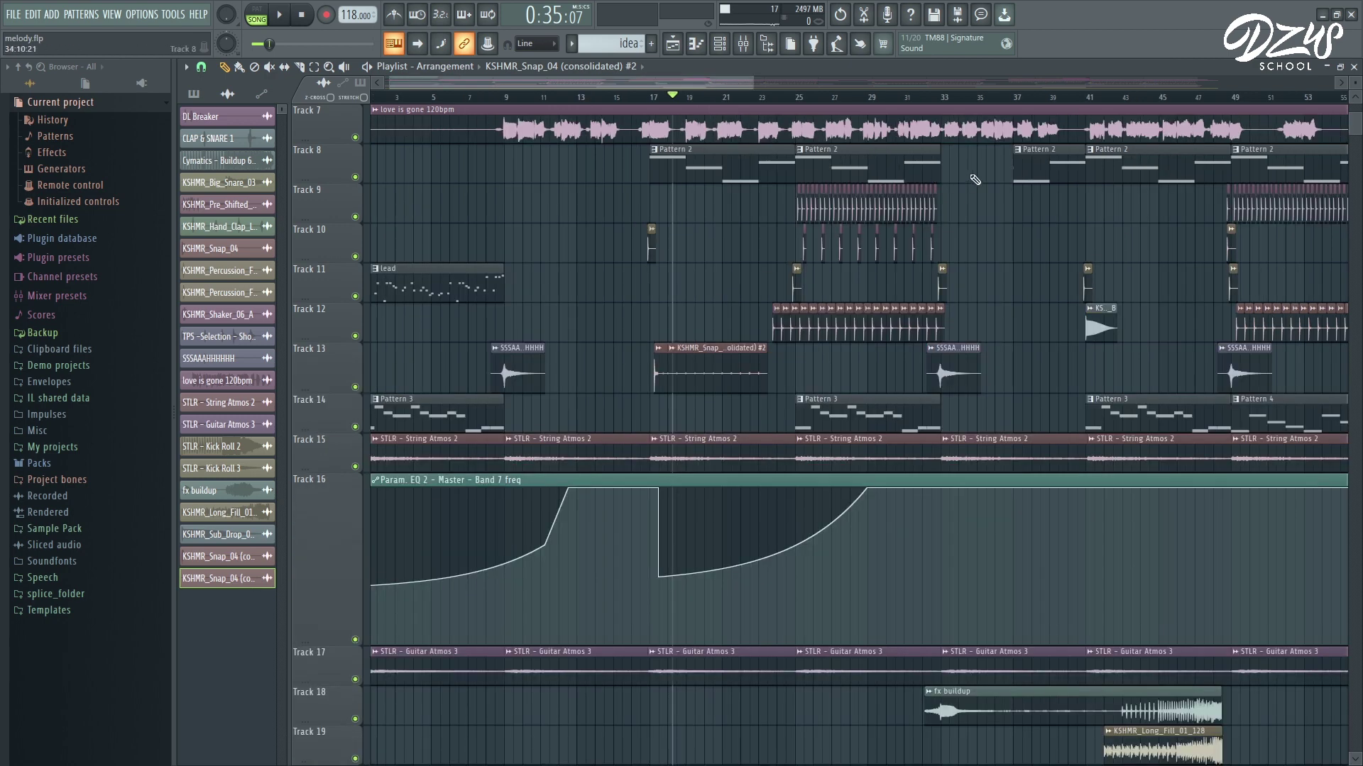
Step: Consolidate the first fx buildup clip on track 18 and the KSHMR_Long_Fill clip below it into one audio clip
left_click(696, 161)
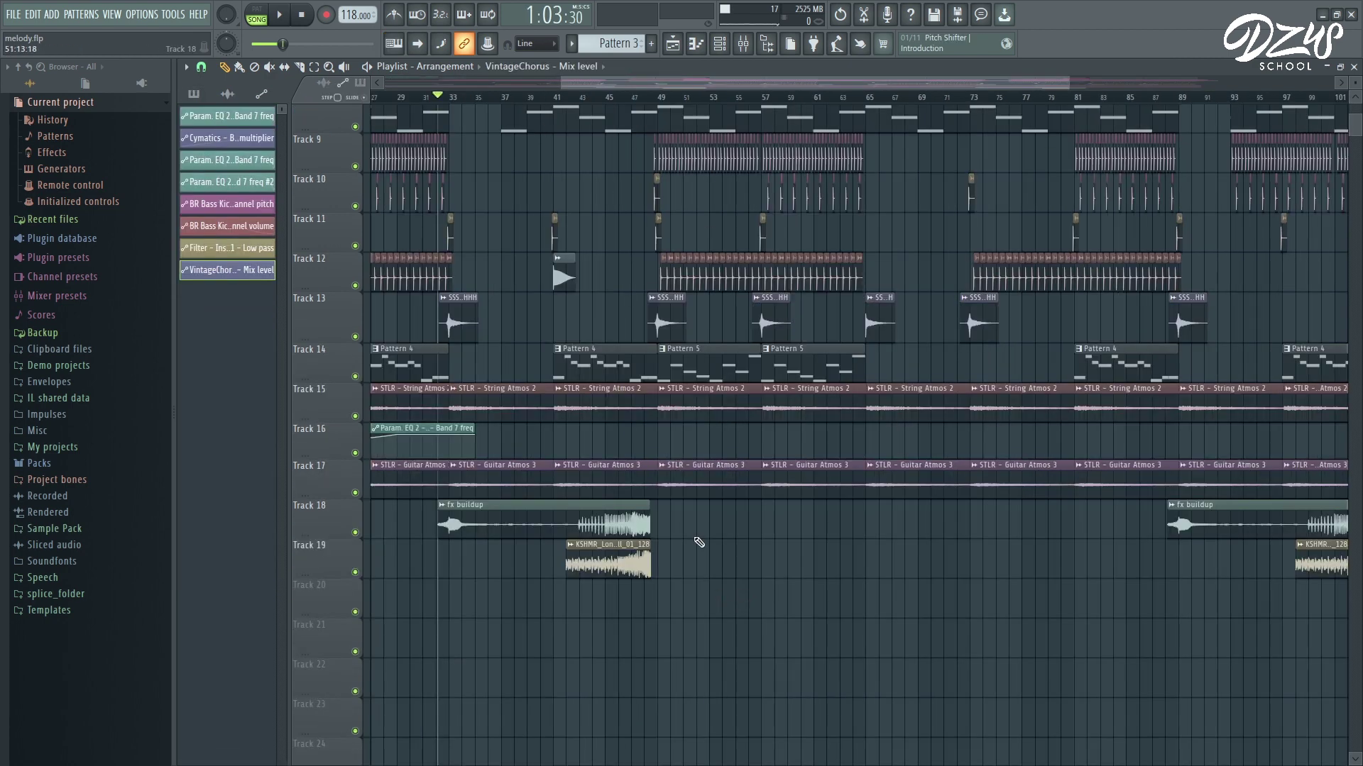
left_click_drag(681, 502, 508, 580)
scroll(508, 581, "down", 2)
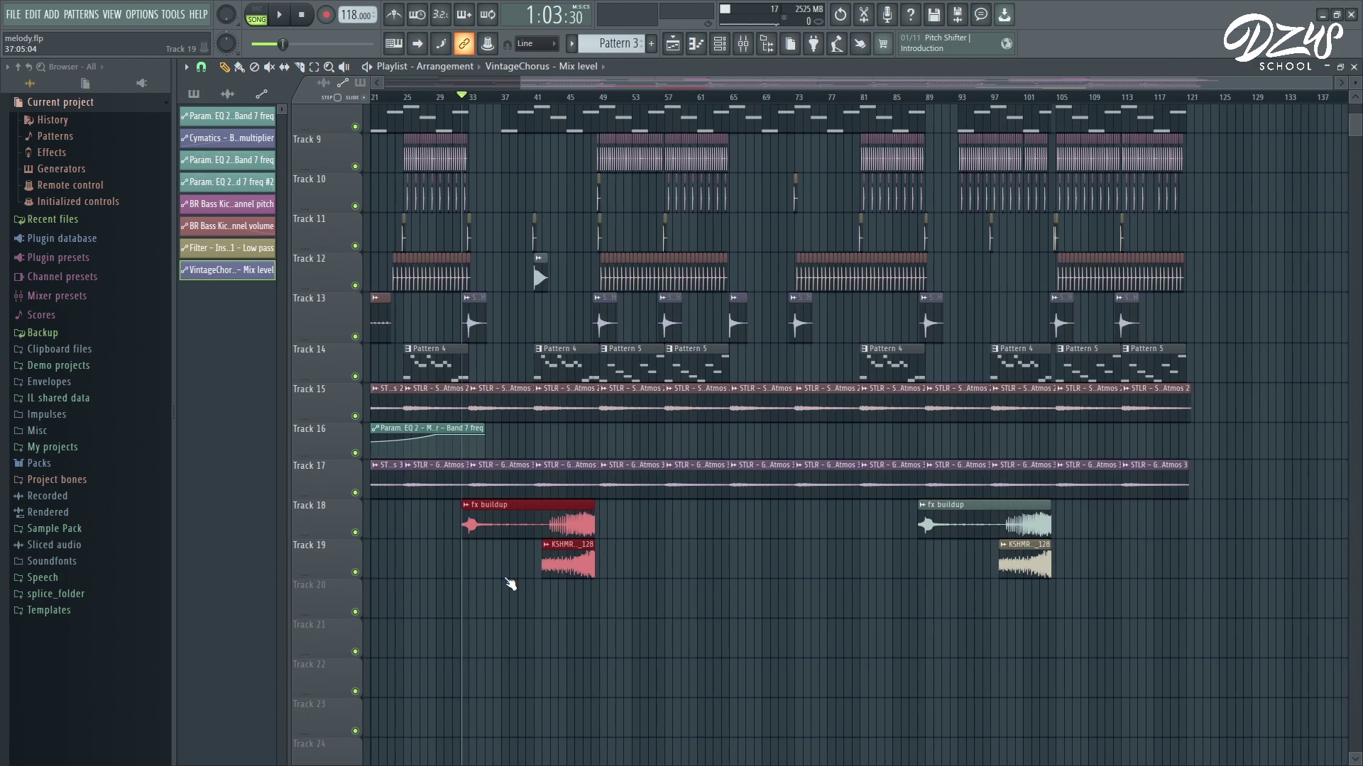
key("ctrl+alt+c")
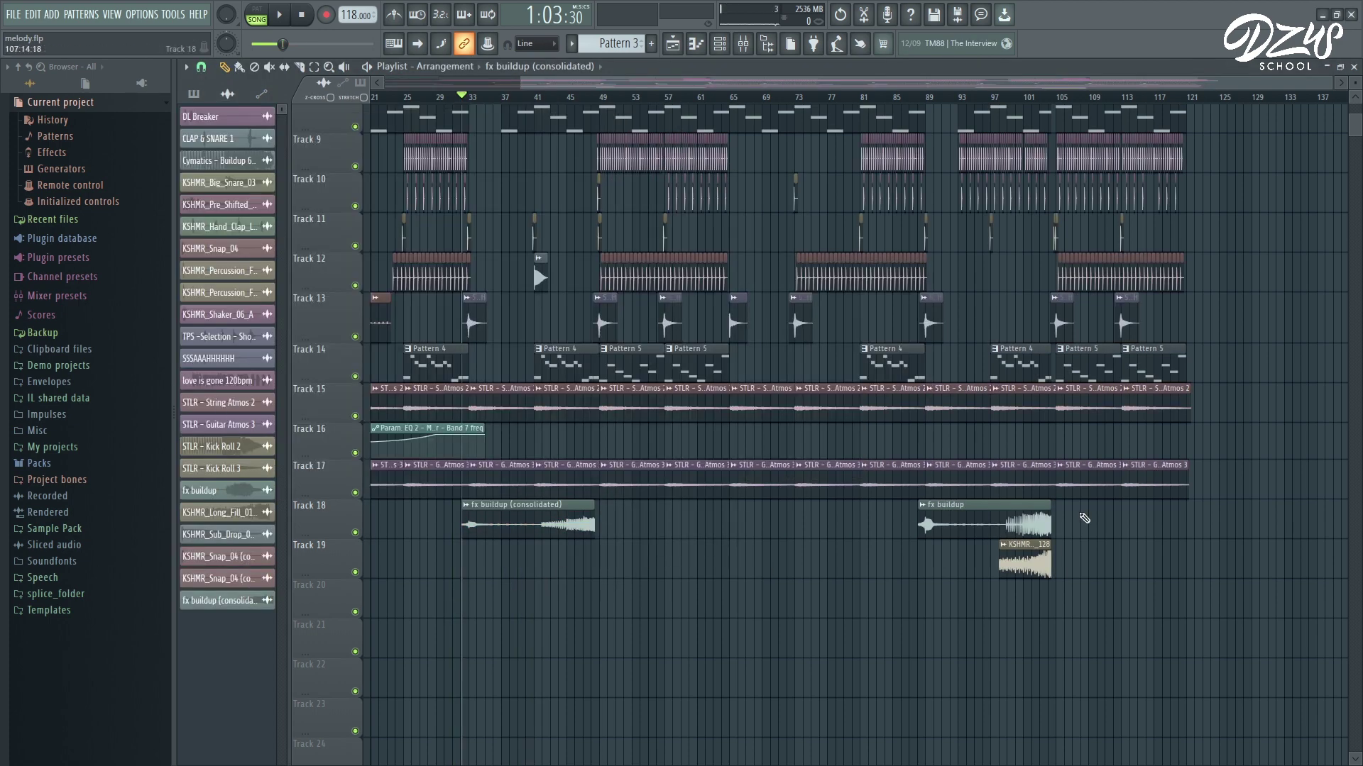
Step: Consolidate the second fx buildup clip and its KSHMR_Long_Fill clip, on tracks 18 and 19 around bars 88 to 104, into one audio clip
left_click_drag(1057, 501, 969, 565)
left_click_drag(777, 81, 969, 82)
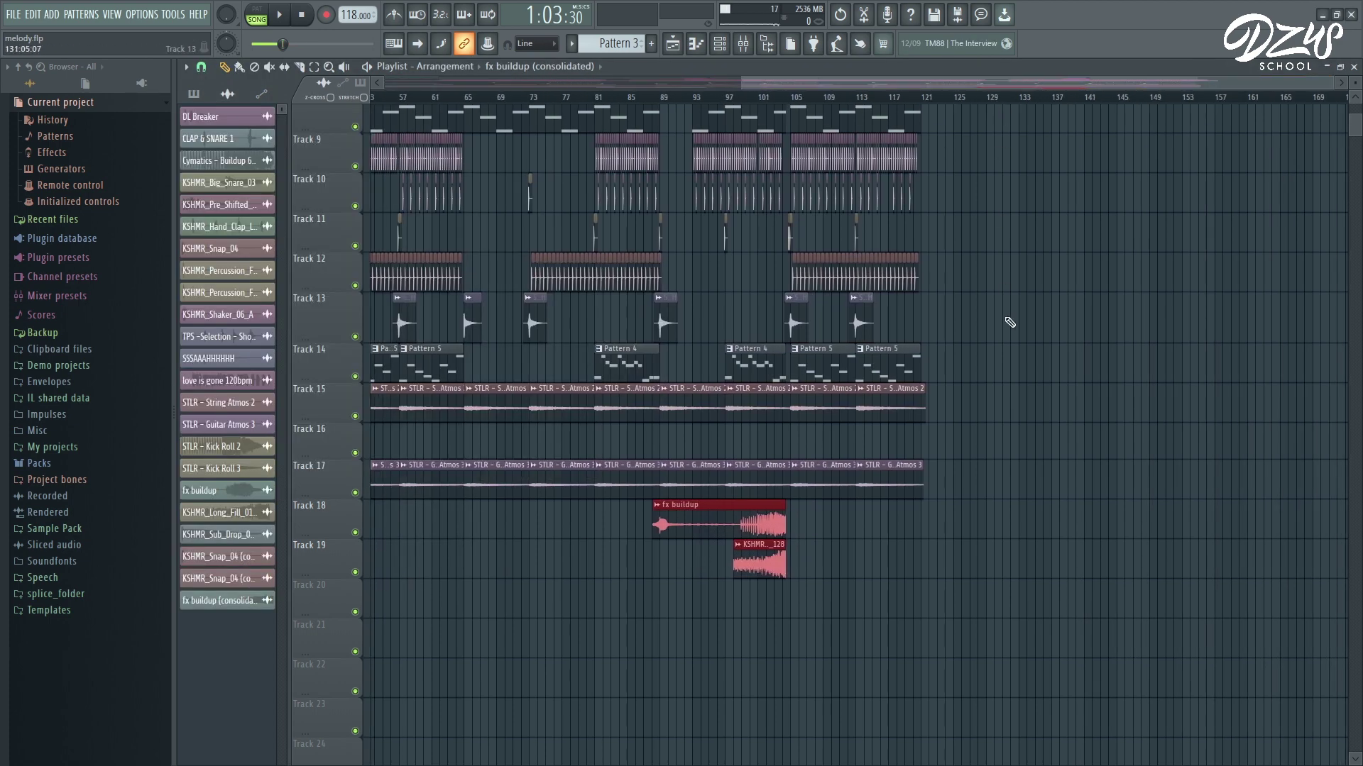
scroll(1008, 326, "up", 3)
scroll(1009, 326, "down", 4)
scroll(1009, 326, "up", 2)
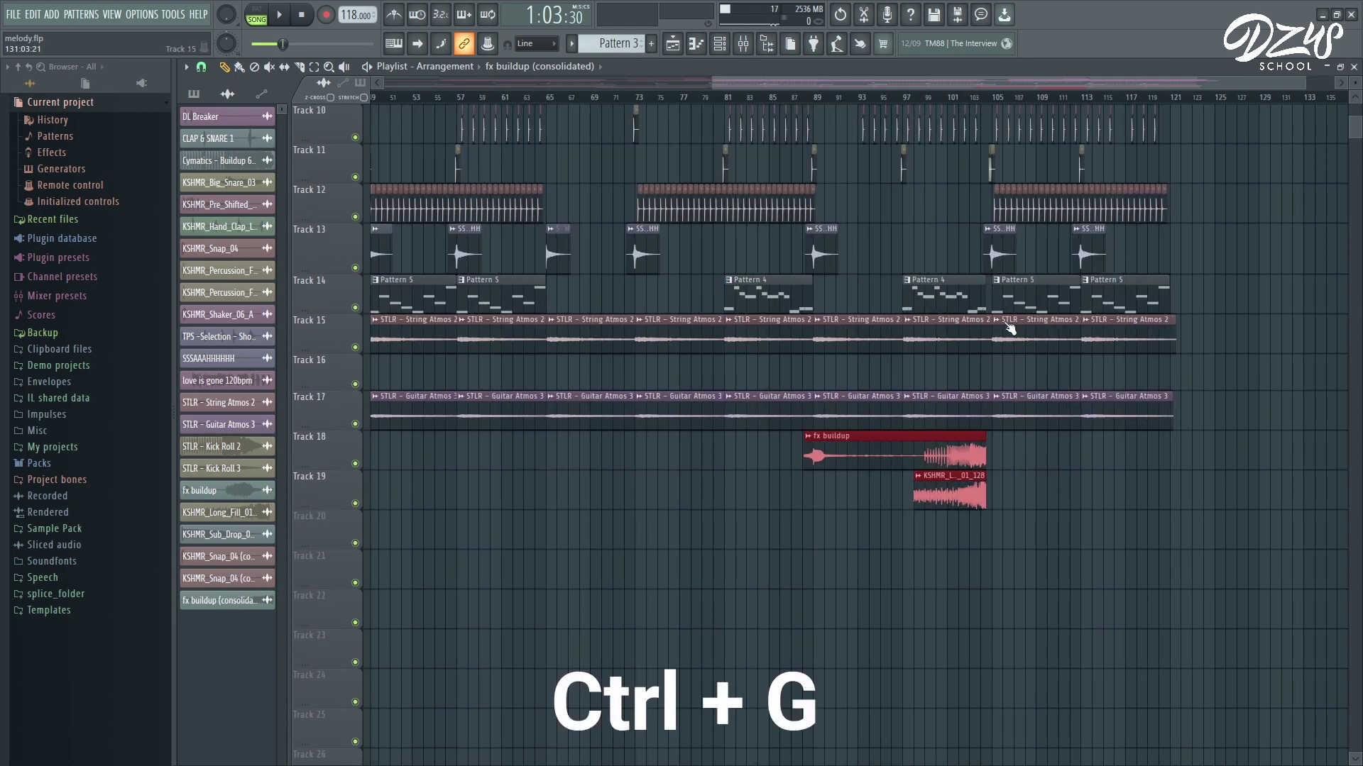
key("ctrl+g")
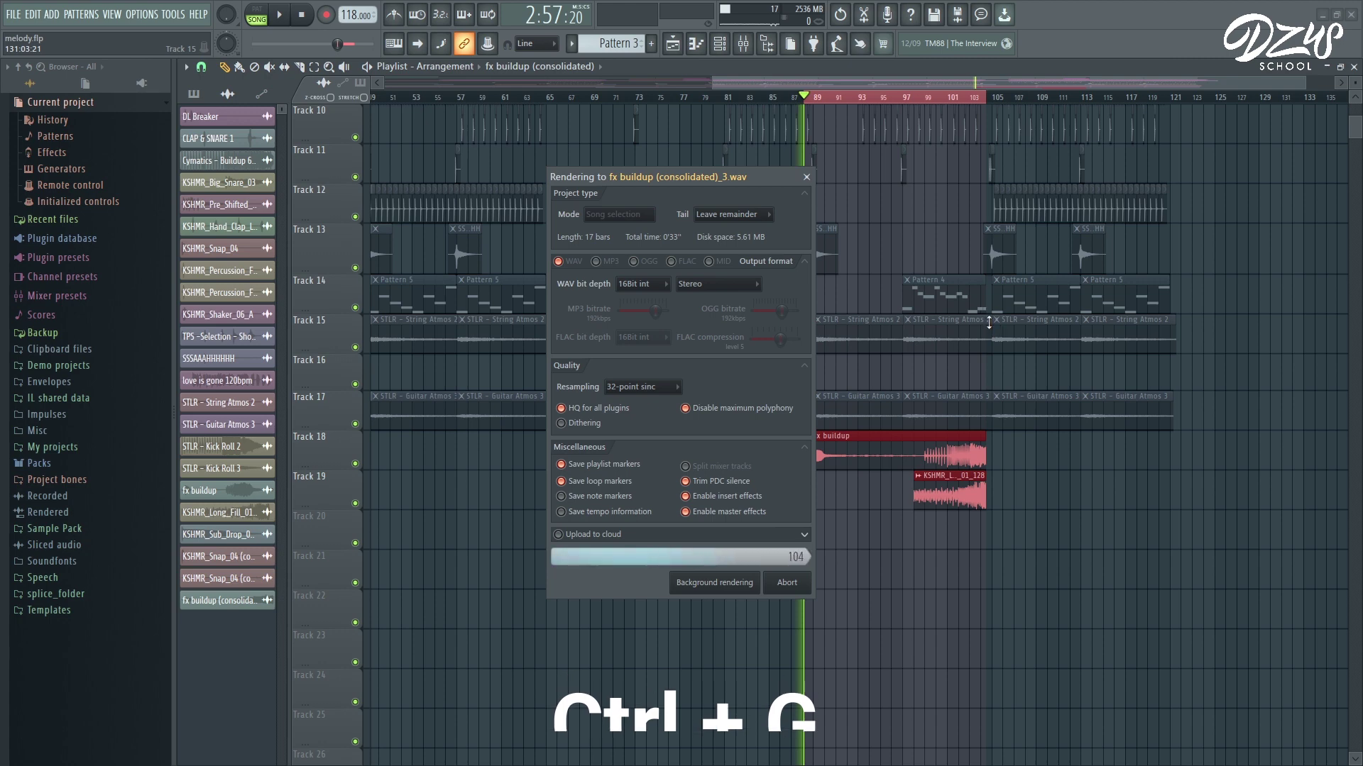
scroll(965, 633, "down", 2)
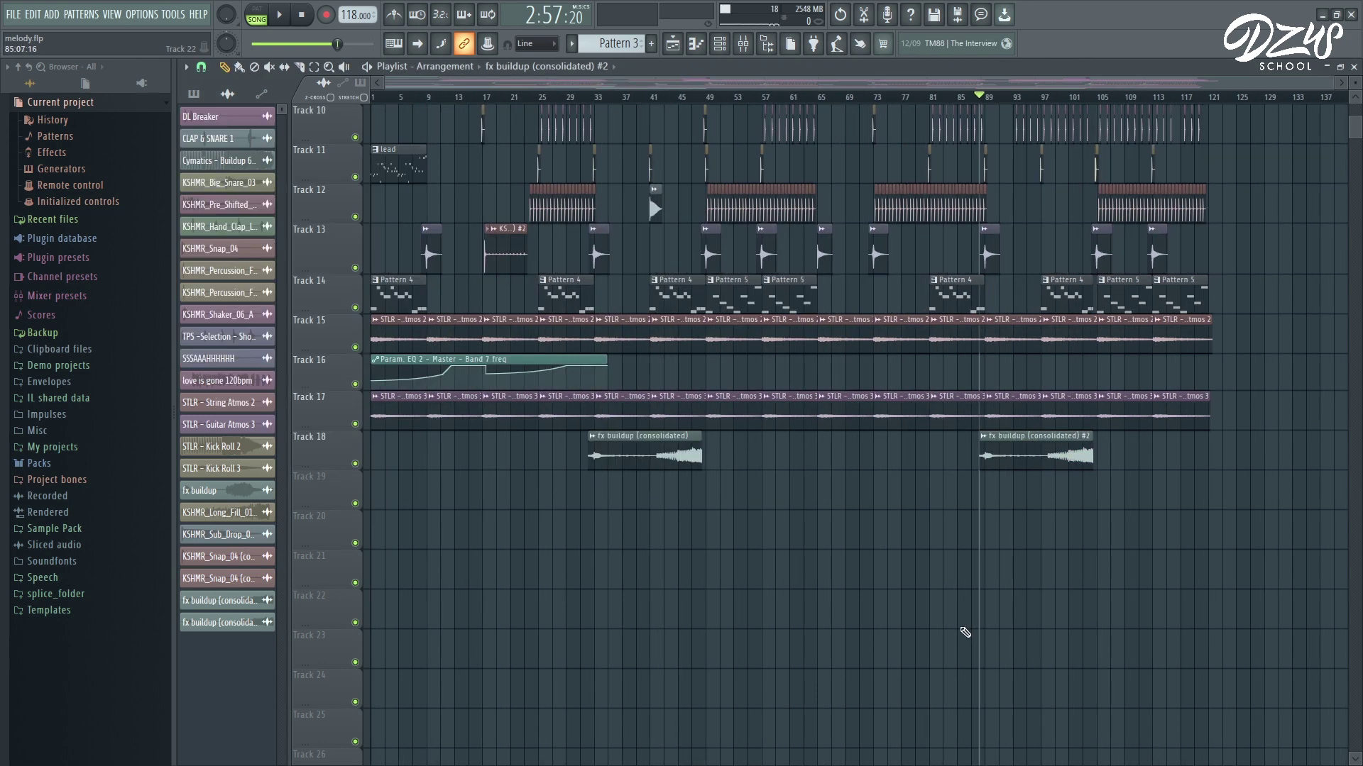
scroll(965, 633, "up", 4)
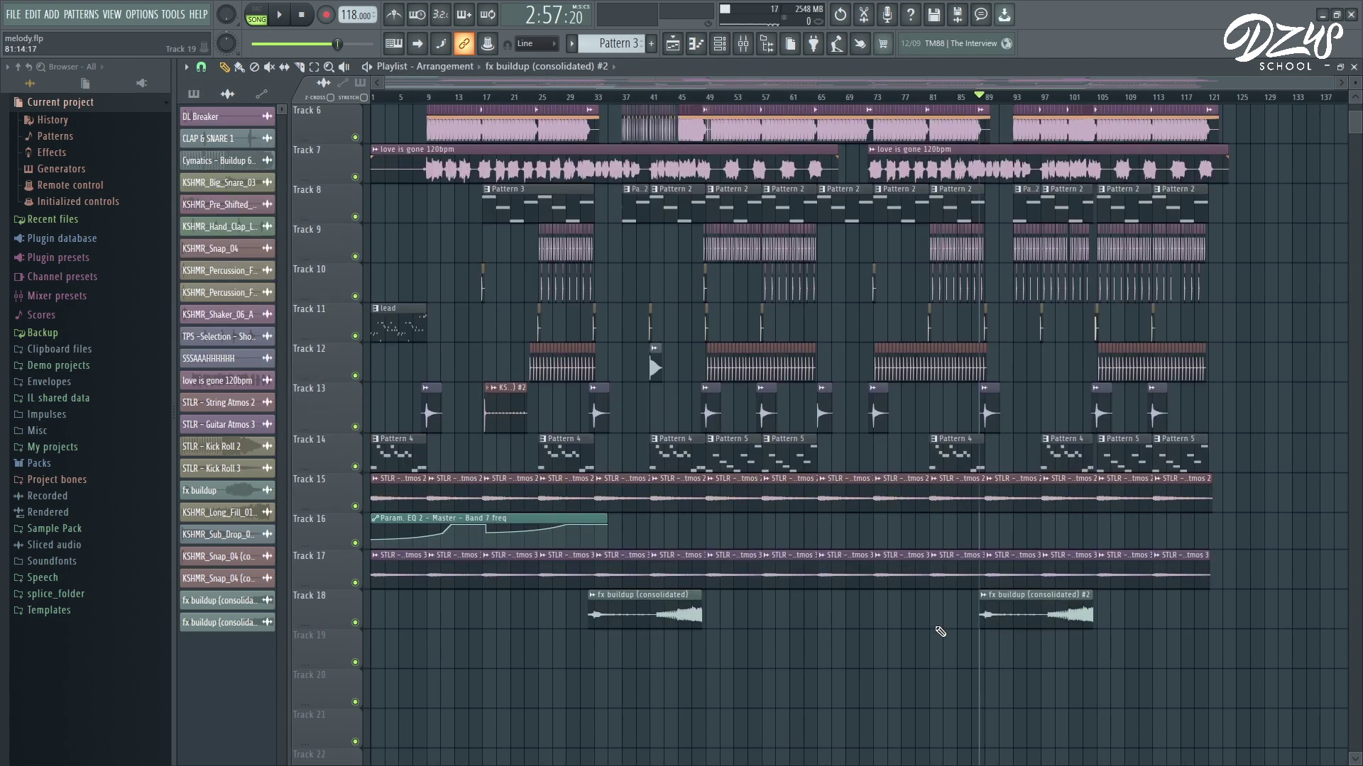
Step: Show the mixer and assign Insert 16 to a new audio track in the playlist
key("F9")
scroll(939, 626, "down", 3)
scroll(880, 624, "up", 2)
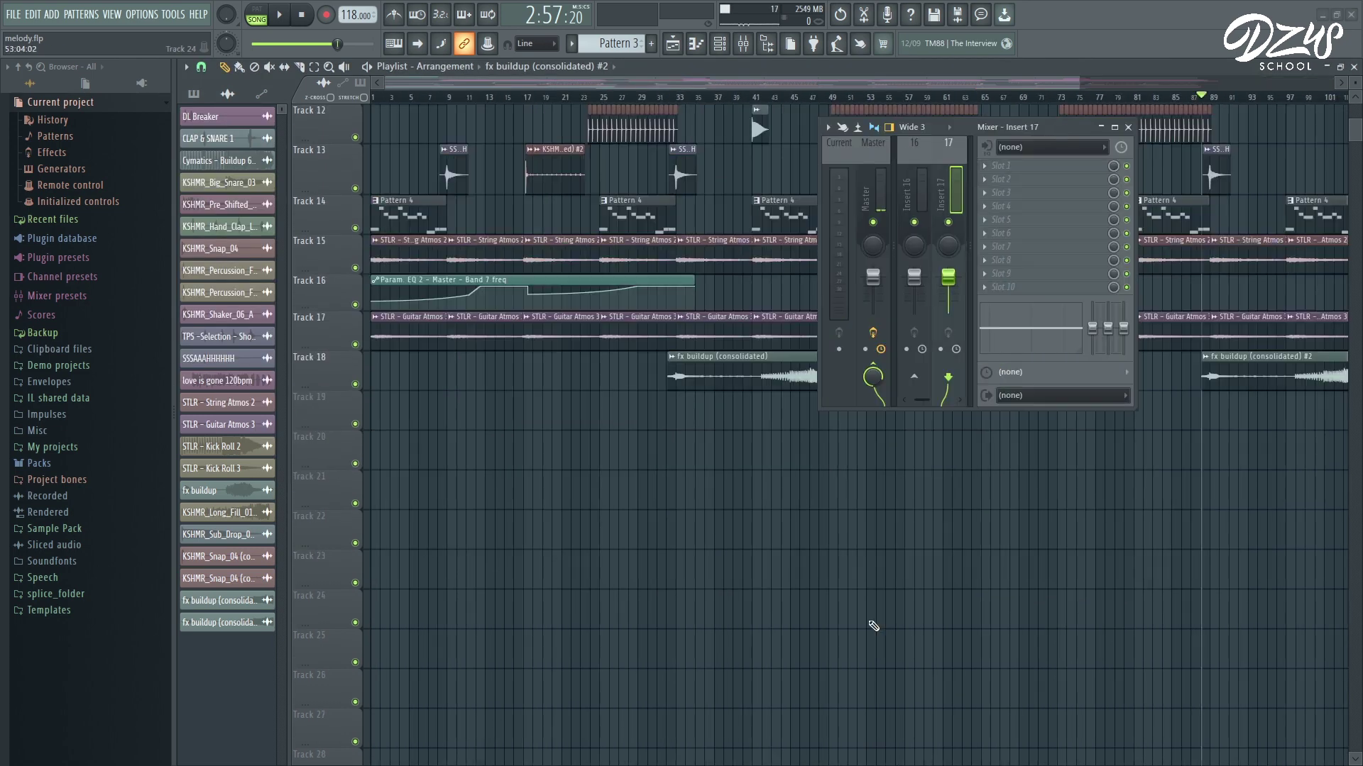
right_click(922, 182)
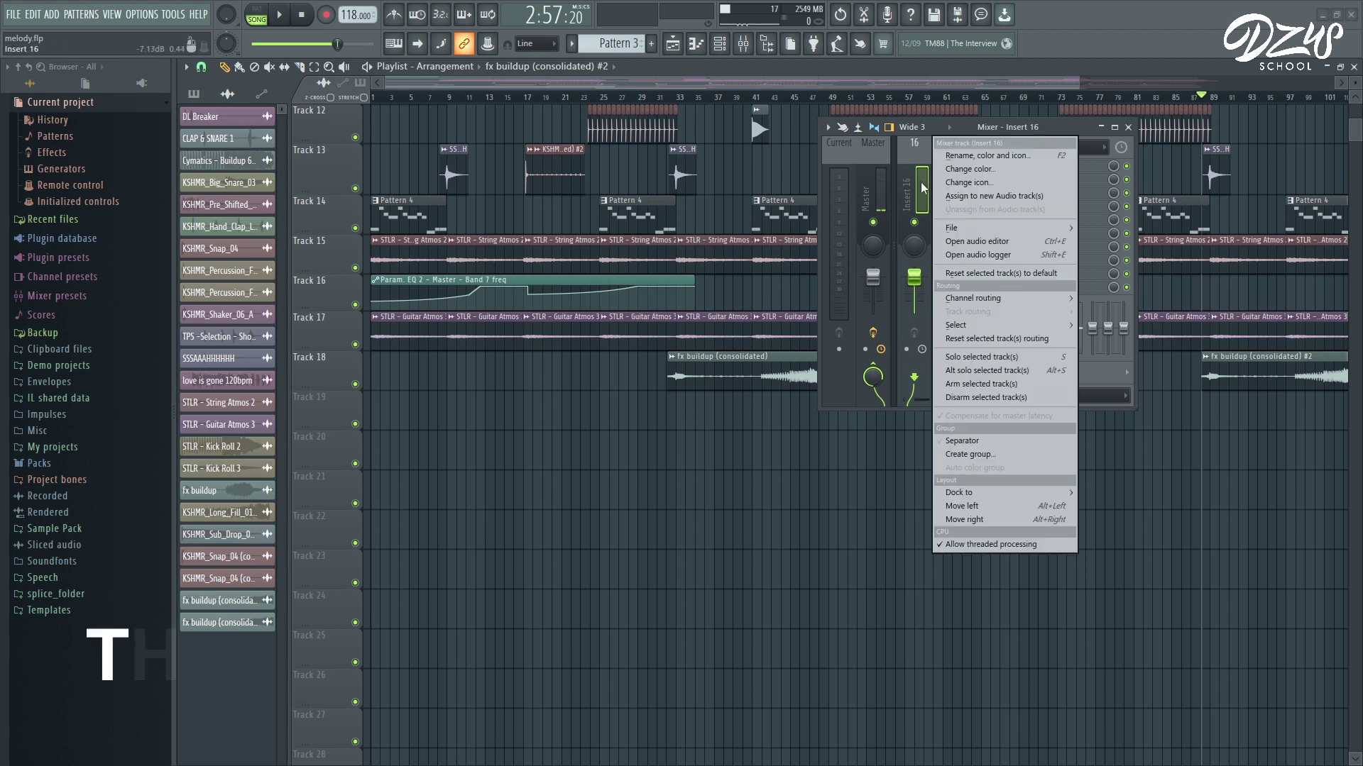
left_click(956, 201)
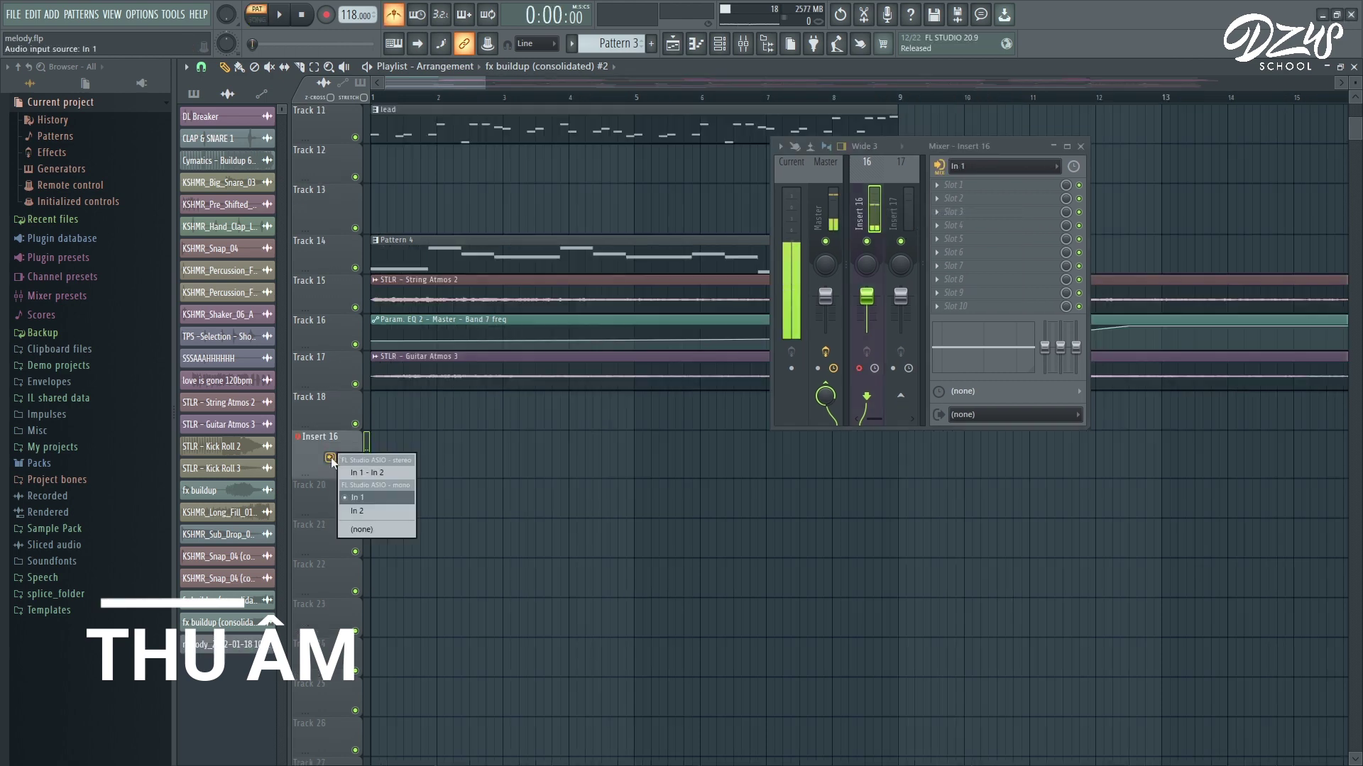
Step: Switch the Insert 16 playlist track's audio input to In 2, and finally to the stereo pair In 1 - In 2
left_click(362, 512)
left_click(330, 457)
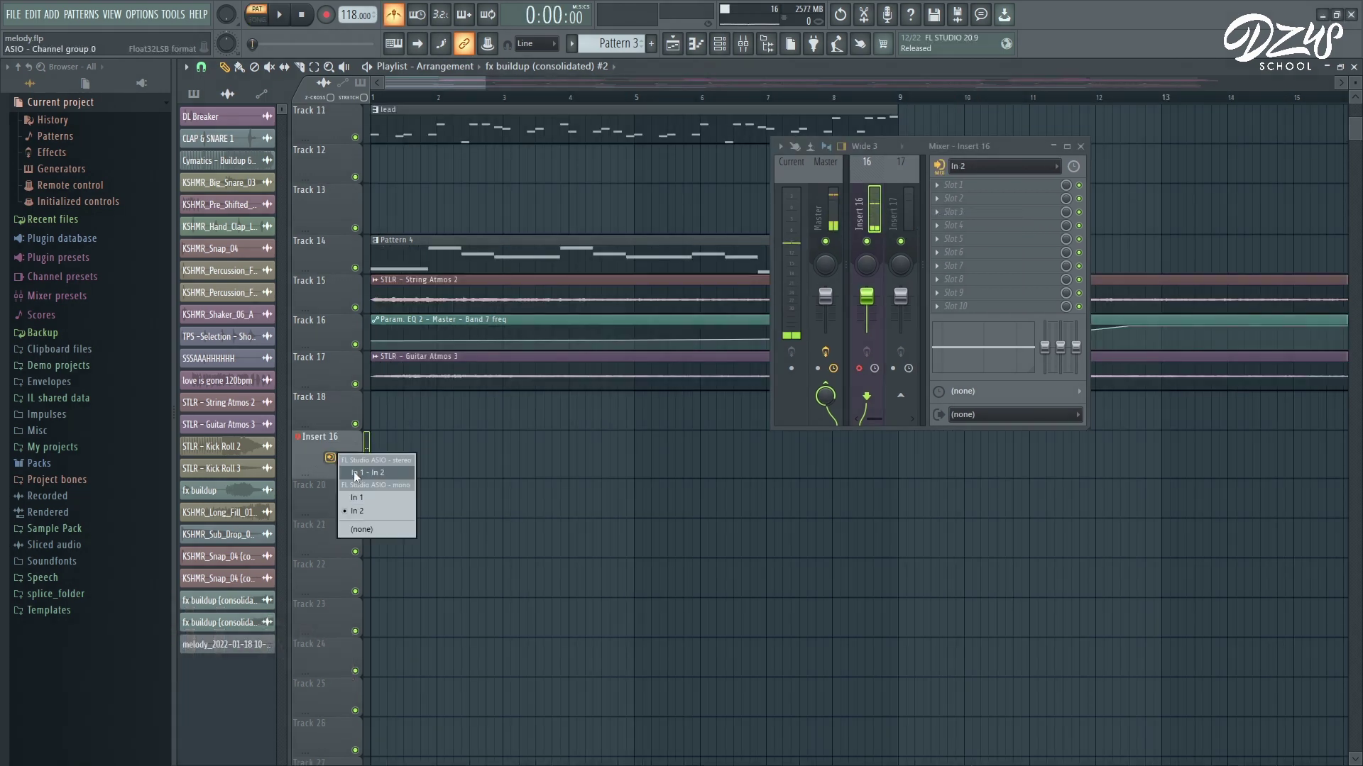
left_click(367, 473)
Step: Consolidate the shaker clips on tracks 9 and 10 from bar 105 onward into one audio clip
scroll(389, 462, "up", 1)
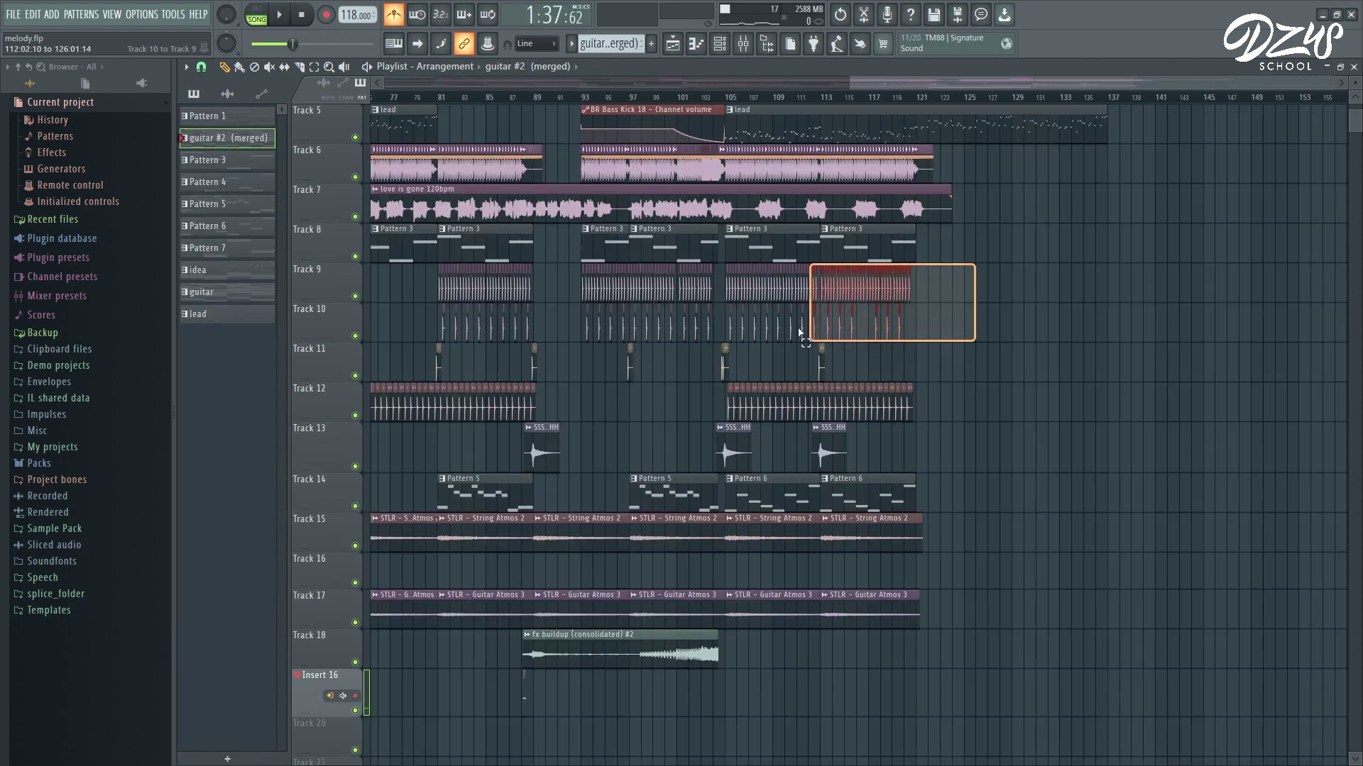
left_click_drag(799, 330, 731, 341)
key("ctrl+alt+c")
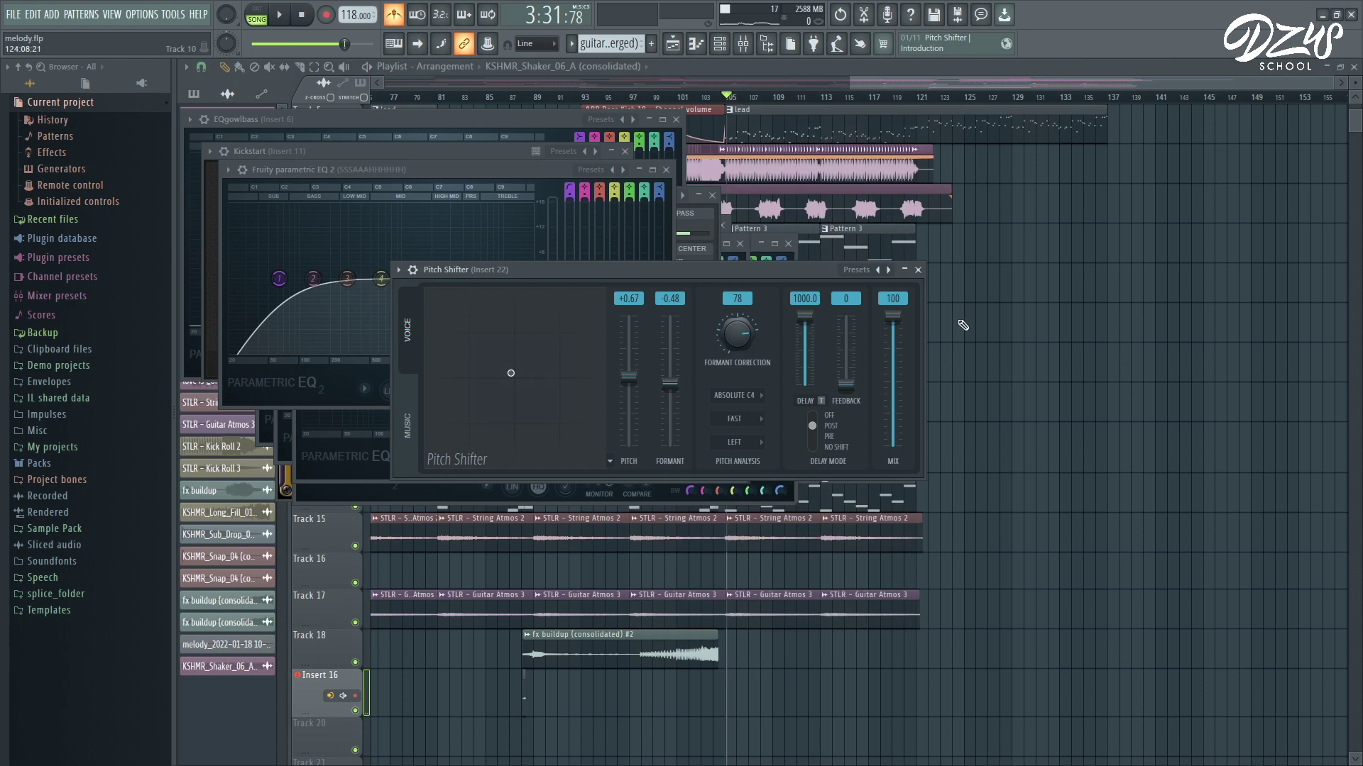
Step: Consolidate the KSHMR_Snap_04 clips on track 12 from bar 105 onward into one audio clip
left_click_drag(900, 405, 726, 406)
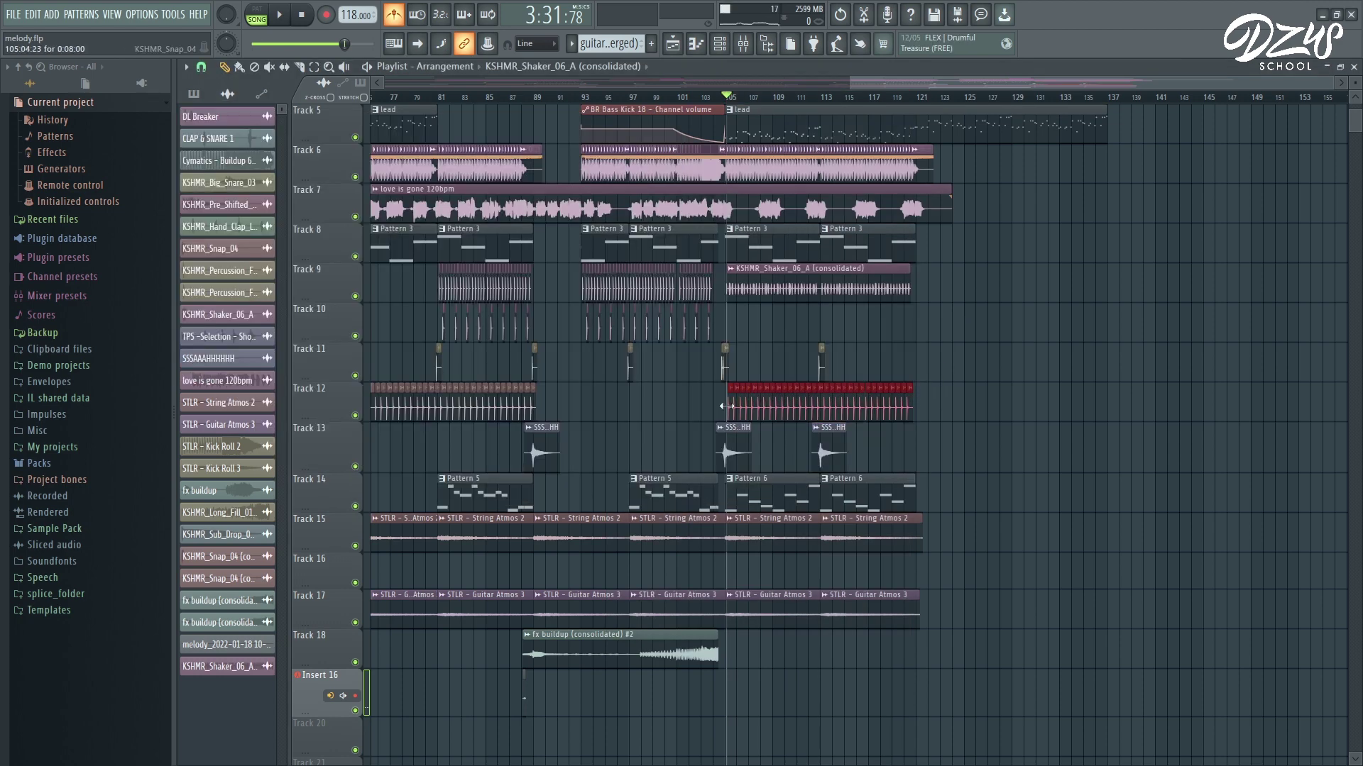
key("ctrl+alt+c")
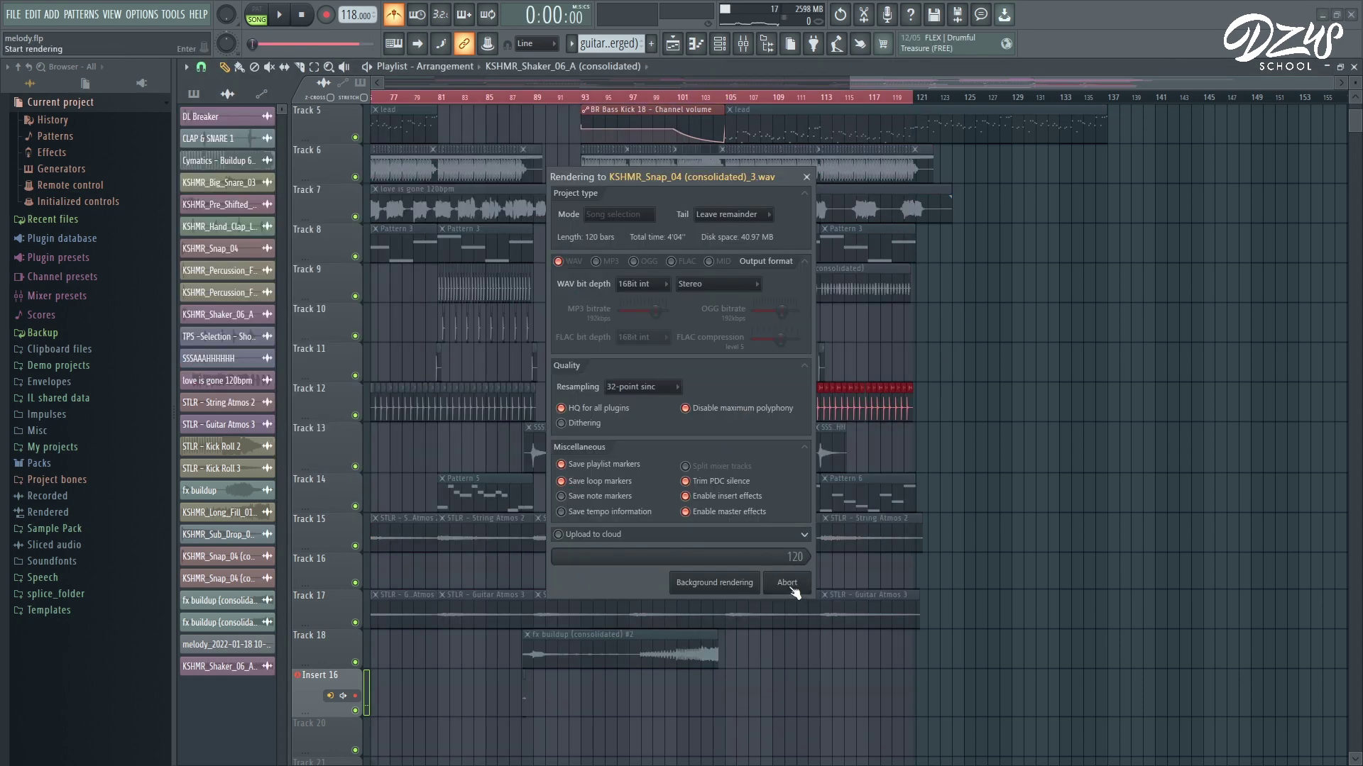